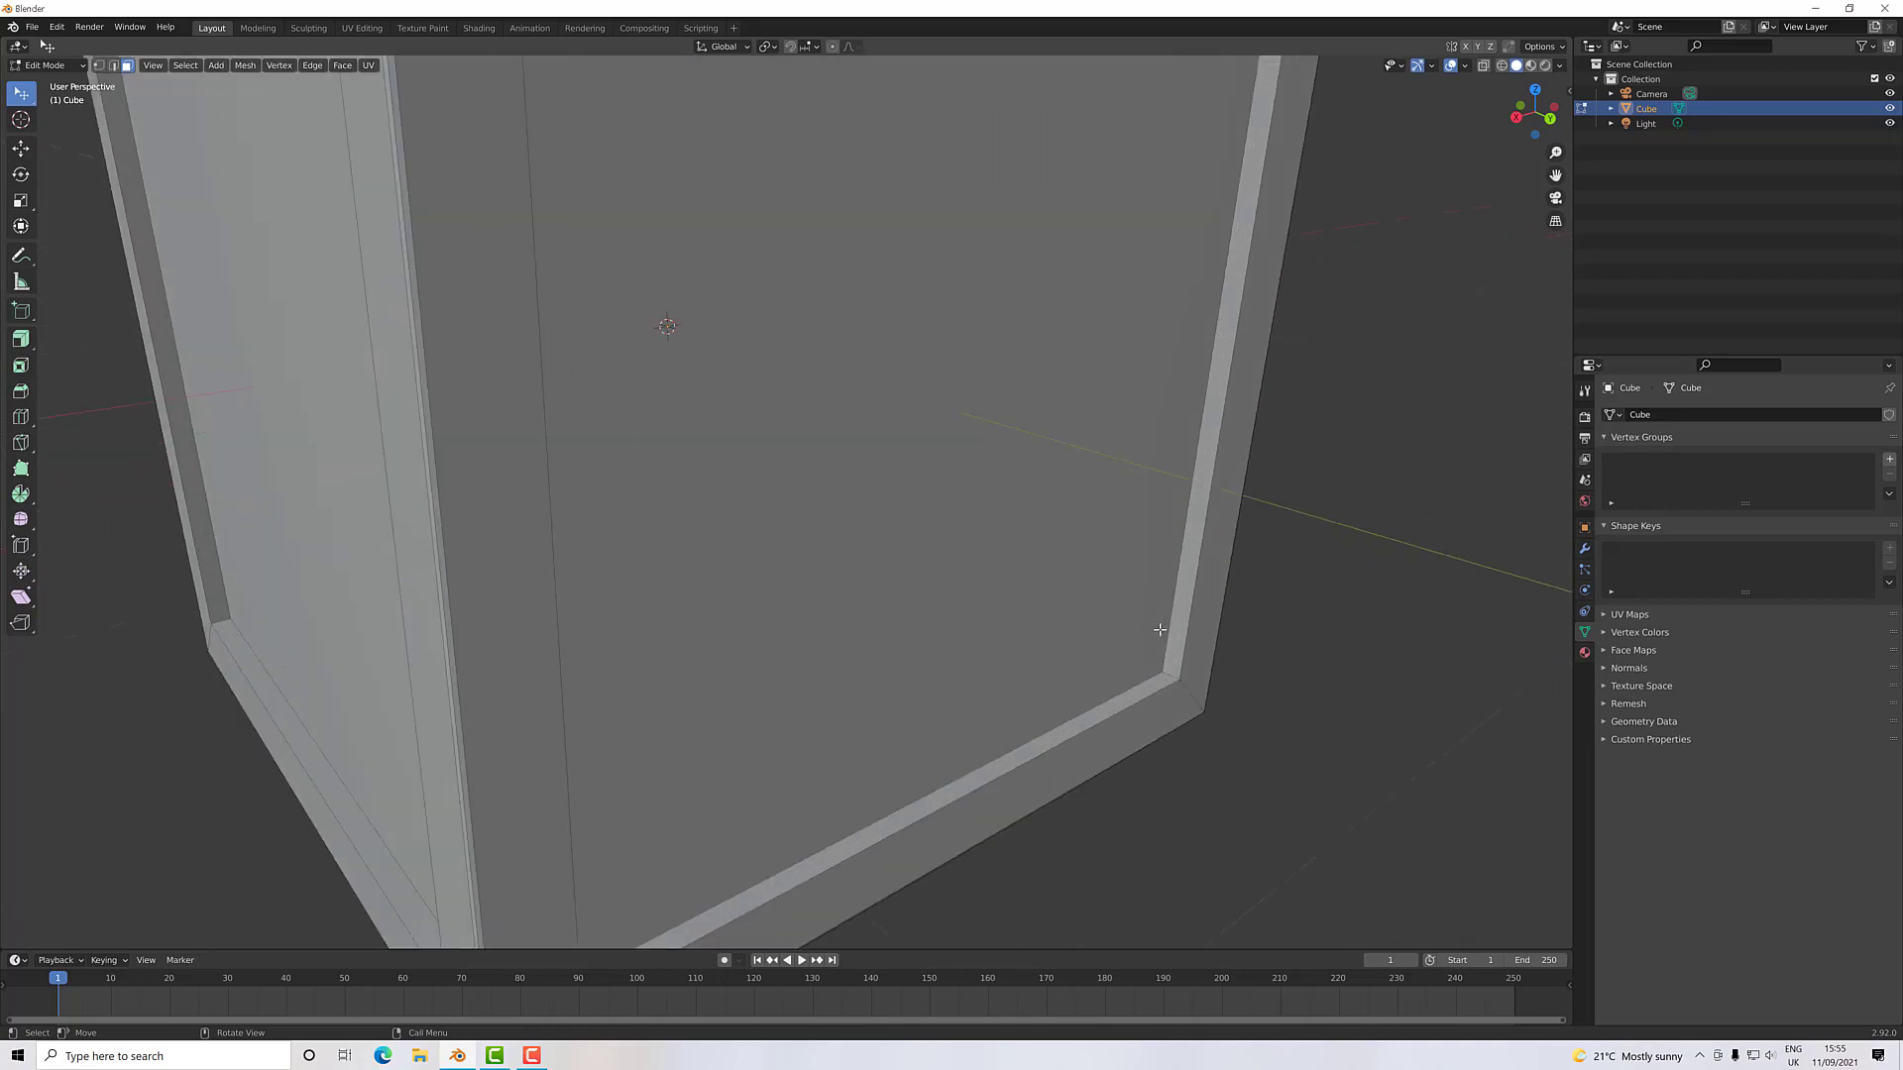
- Select the large recessed panel faces on all sides of the cube
{"action": "scroll", "coordinate": [1194, 645], "scroll_direction": "down", "scroll_amount": 5}
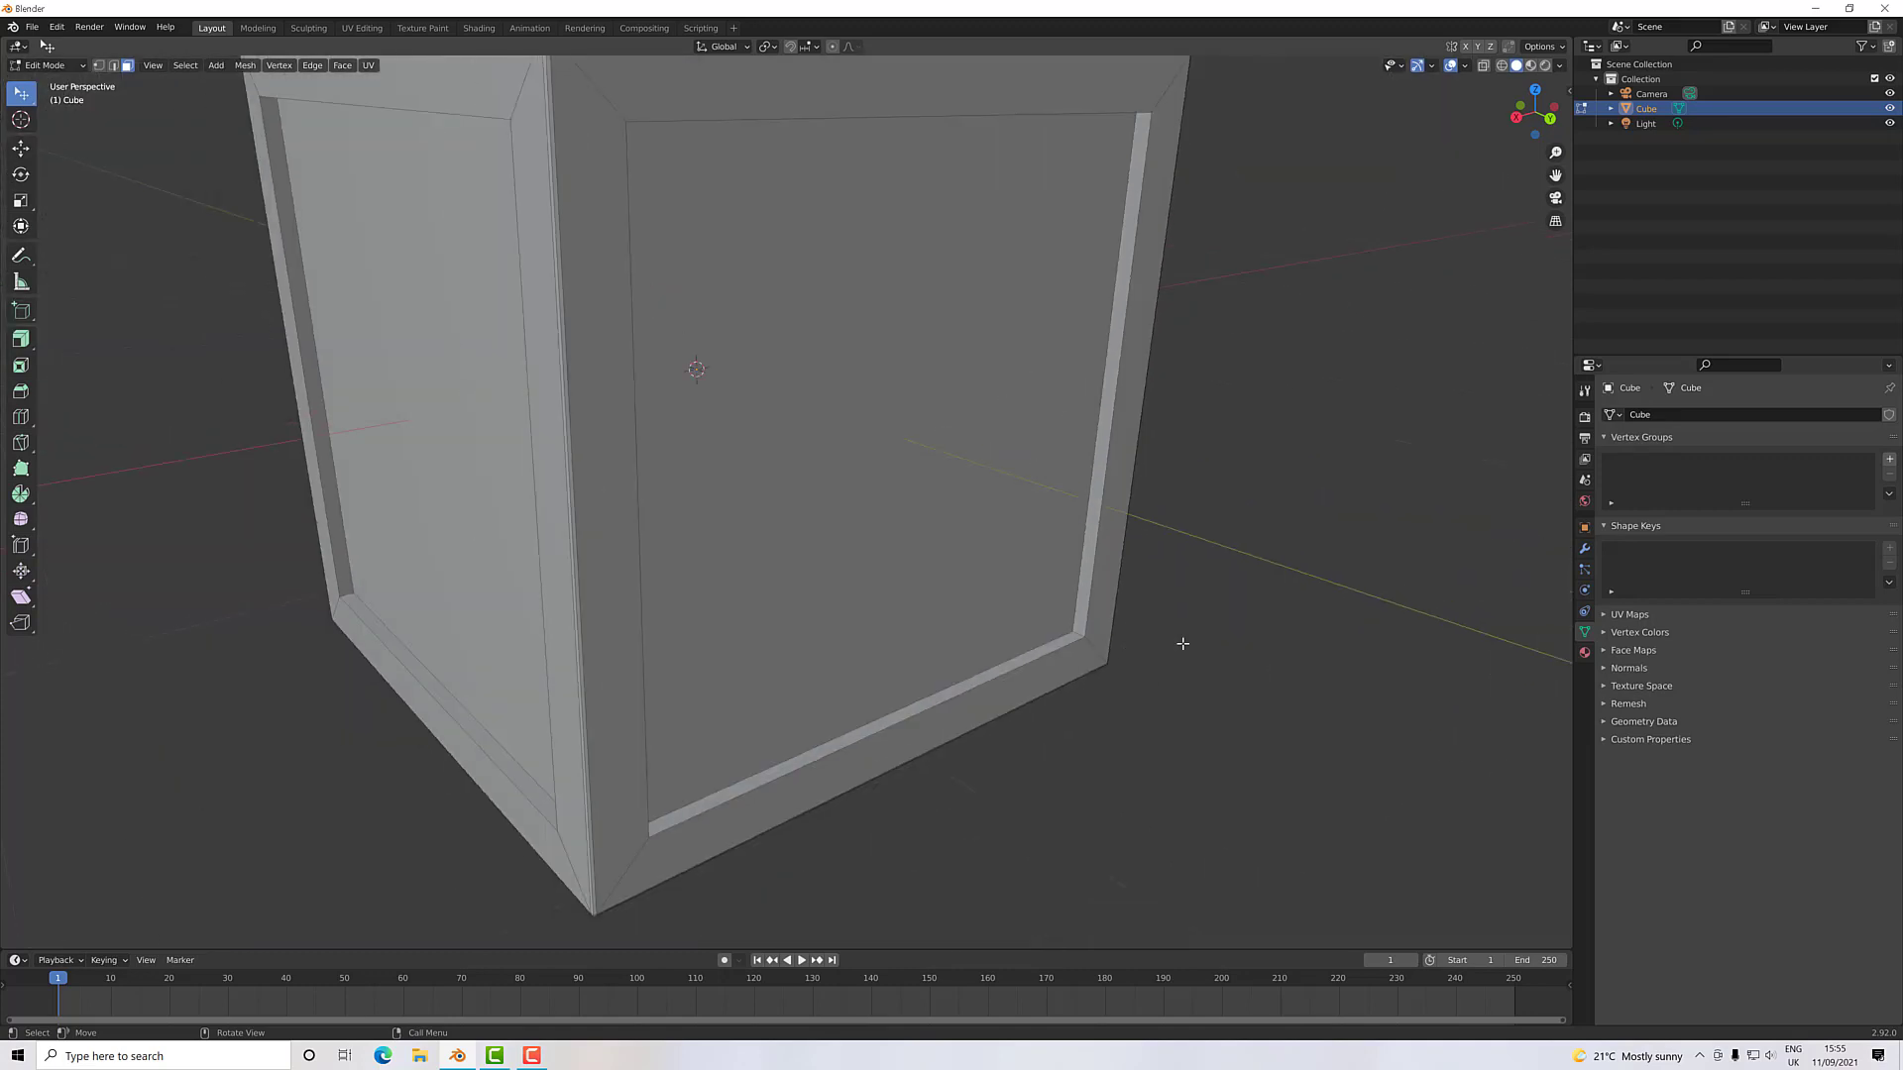
{"action": "middle_click_drag", "start_coordinate": [1180, 642], "coordinate": [1084, 608]}
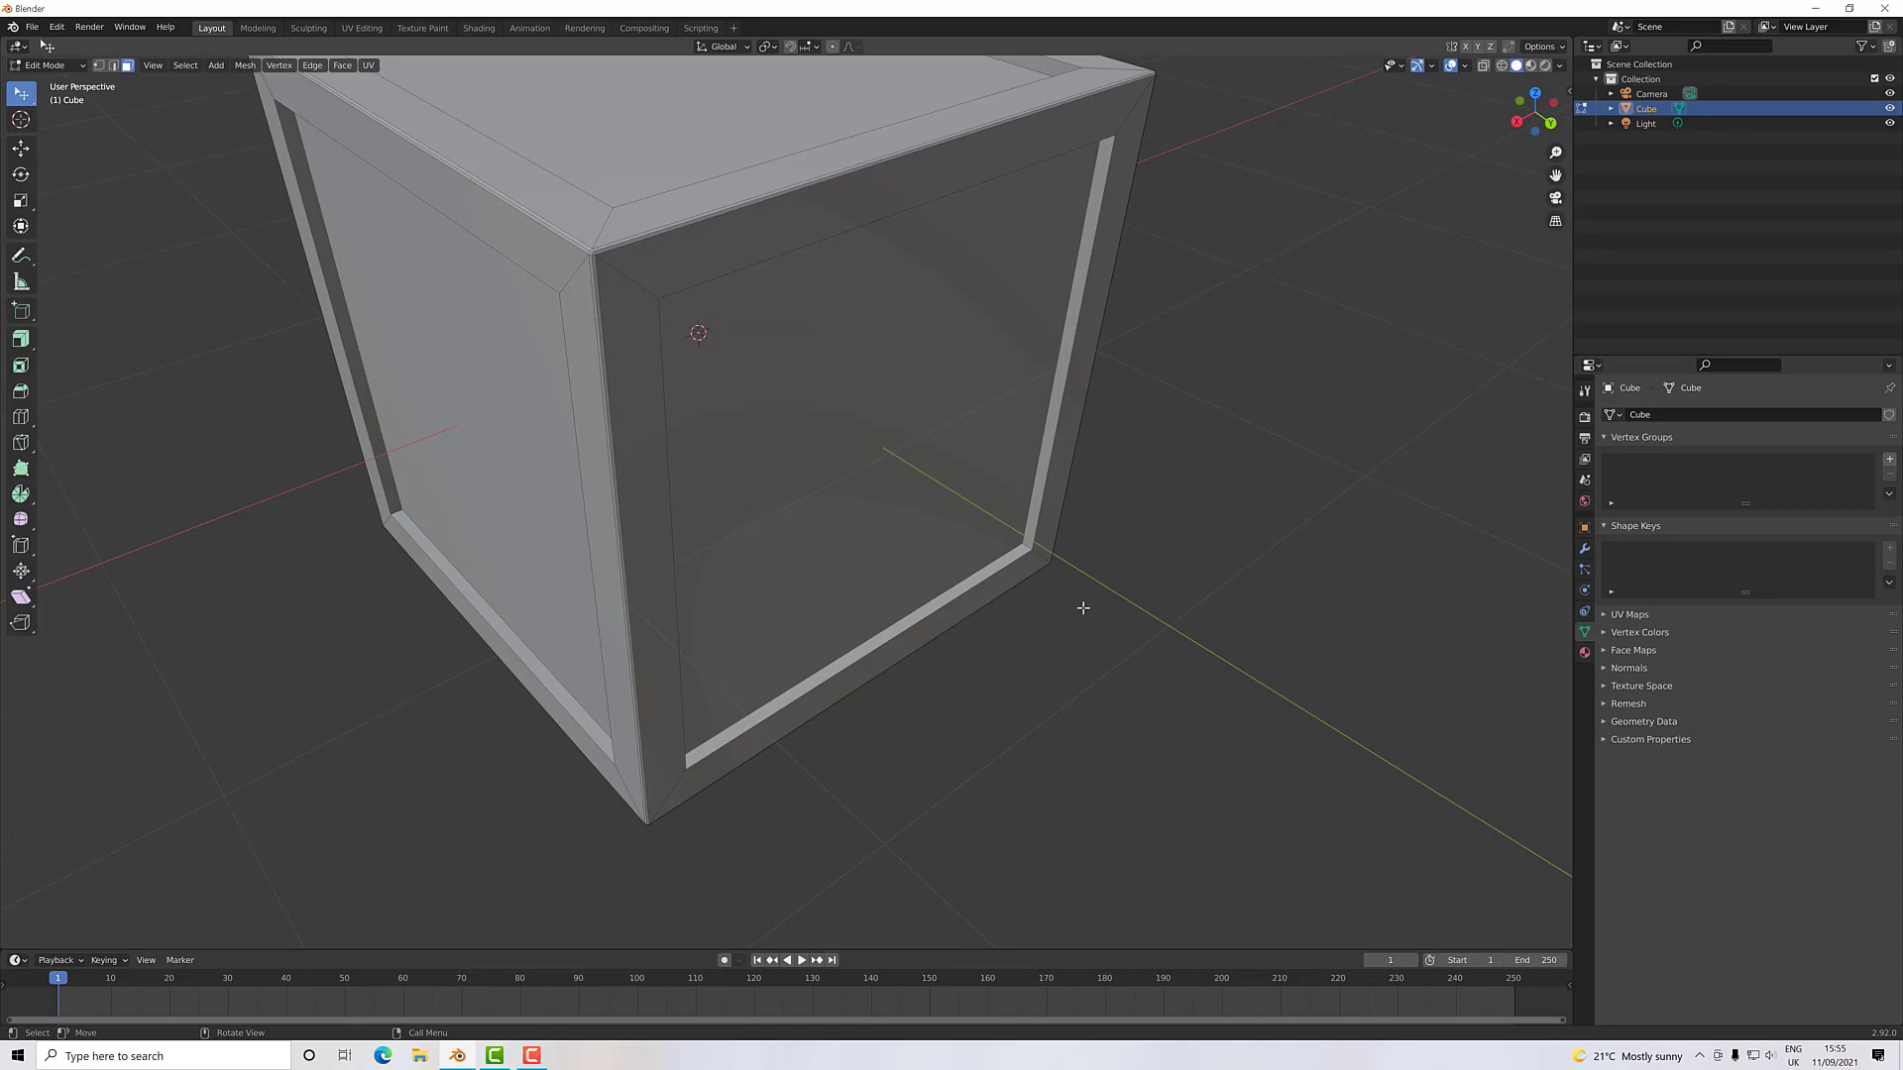
{"action": "scroll", "coordinate": [1095, 565], "scroll_direction": "down", "scroll_amount": 1}
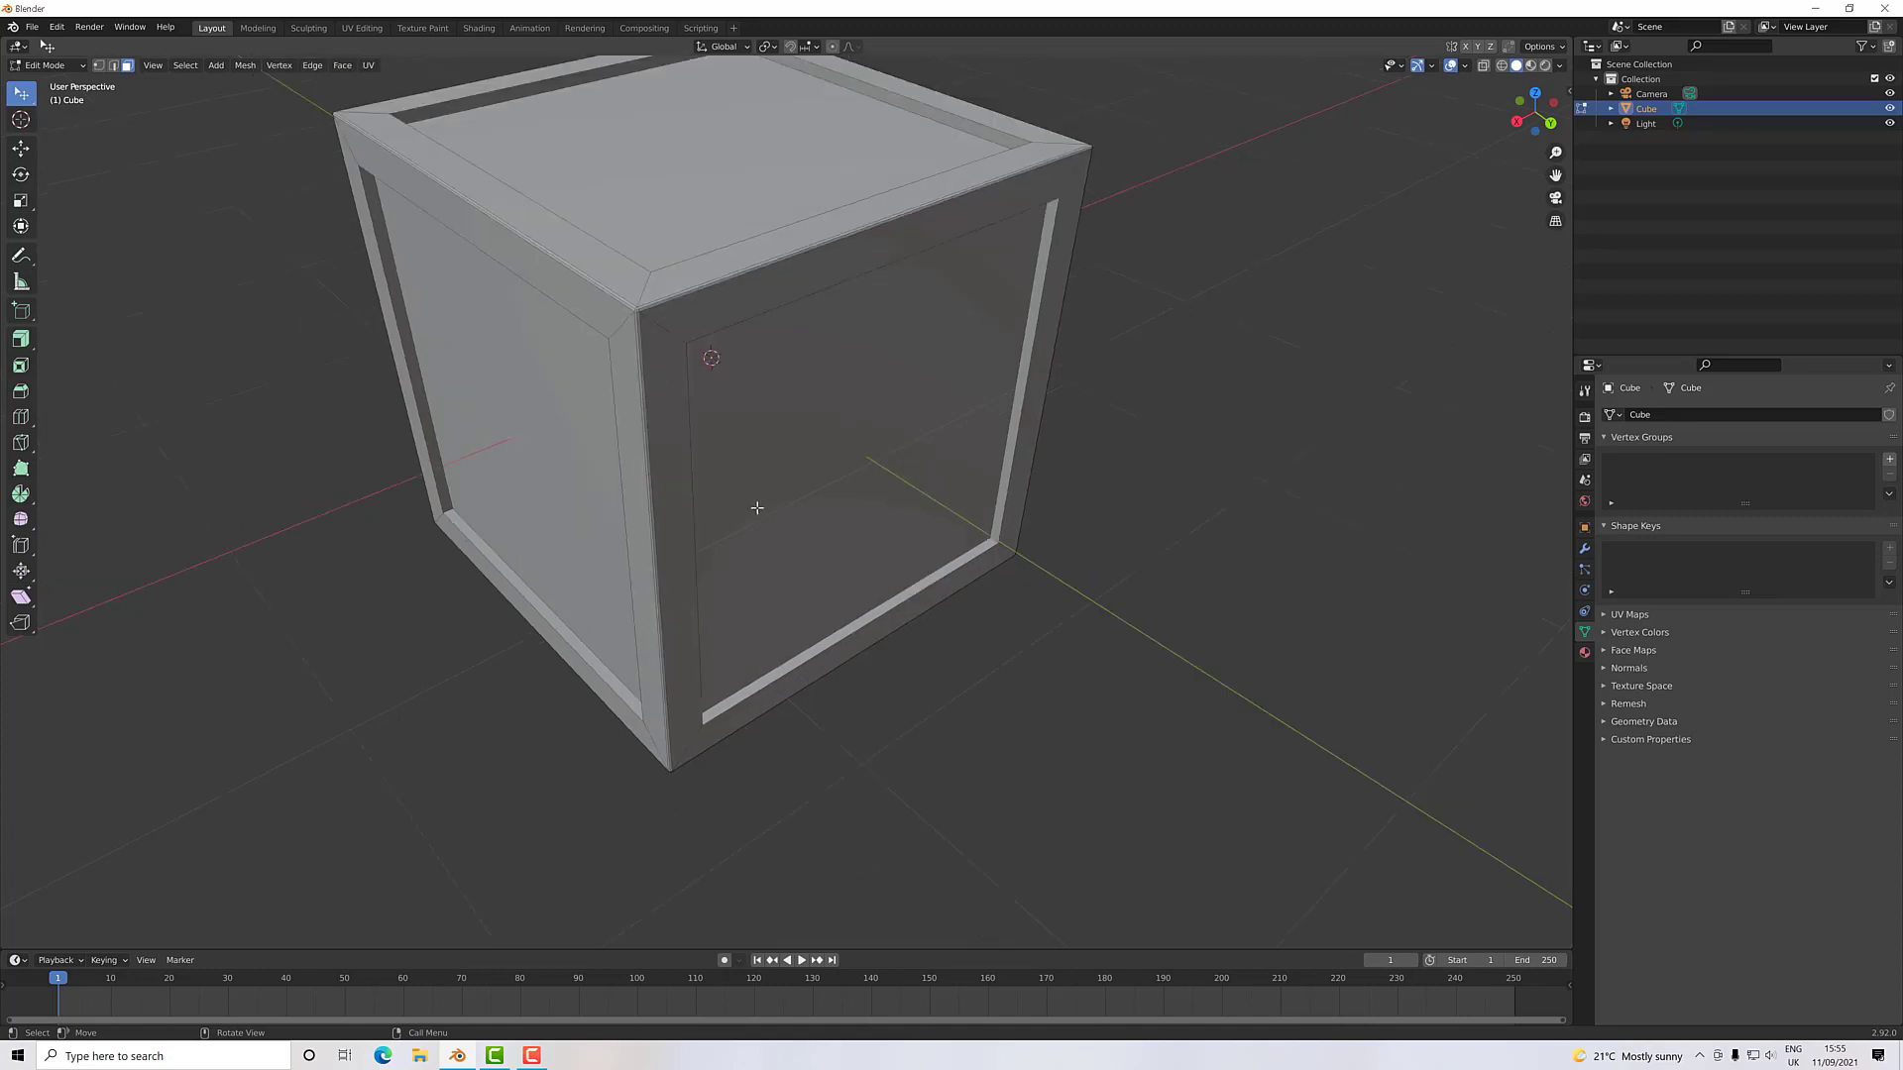
{"action": "left_click", "coordinate": [794, 425]}
{"action": "left_click", "coordinate": [489, 433], "text": "shift"}
{"action": "left_click", "coordinate": [724, 179], "text": "shift"}
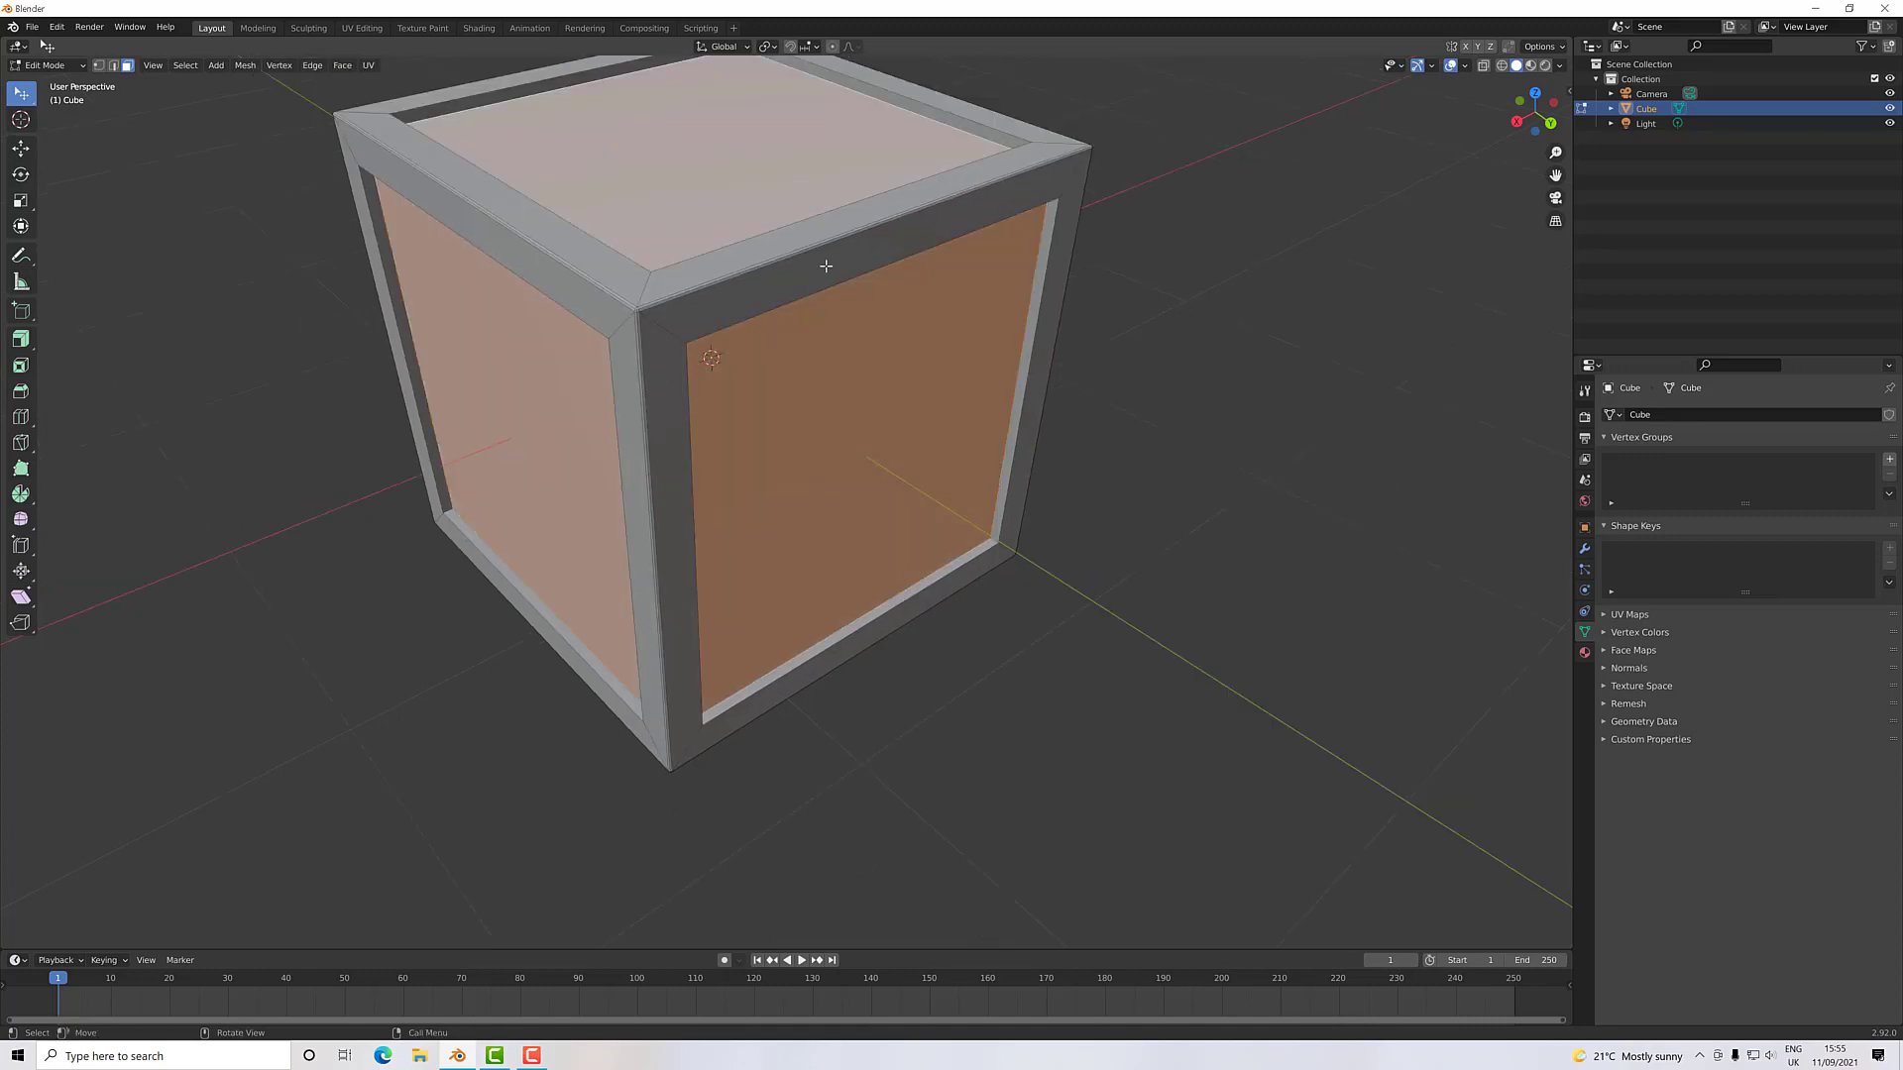
{"action": "middle_click_drag", "start_coordinate": [826, 266], "coordinate": [550, 234]}
{"action": "left_click", "coordinate": [934, 518], "text": "shift"}
{"action": "middle_click_drag", "start_coordinate": [935, 518], "coordinate": [865, 277]}
{"action": "left_click", "coordinate": [636, 429], "text": "shift"}
{"action": "left_click", "coordinate": [573, 358], "text": "shift"}
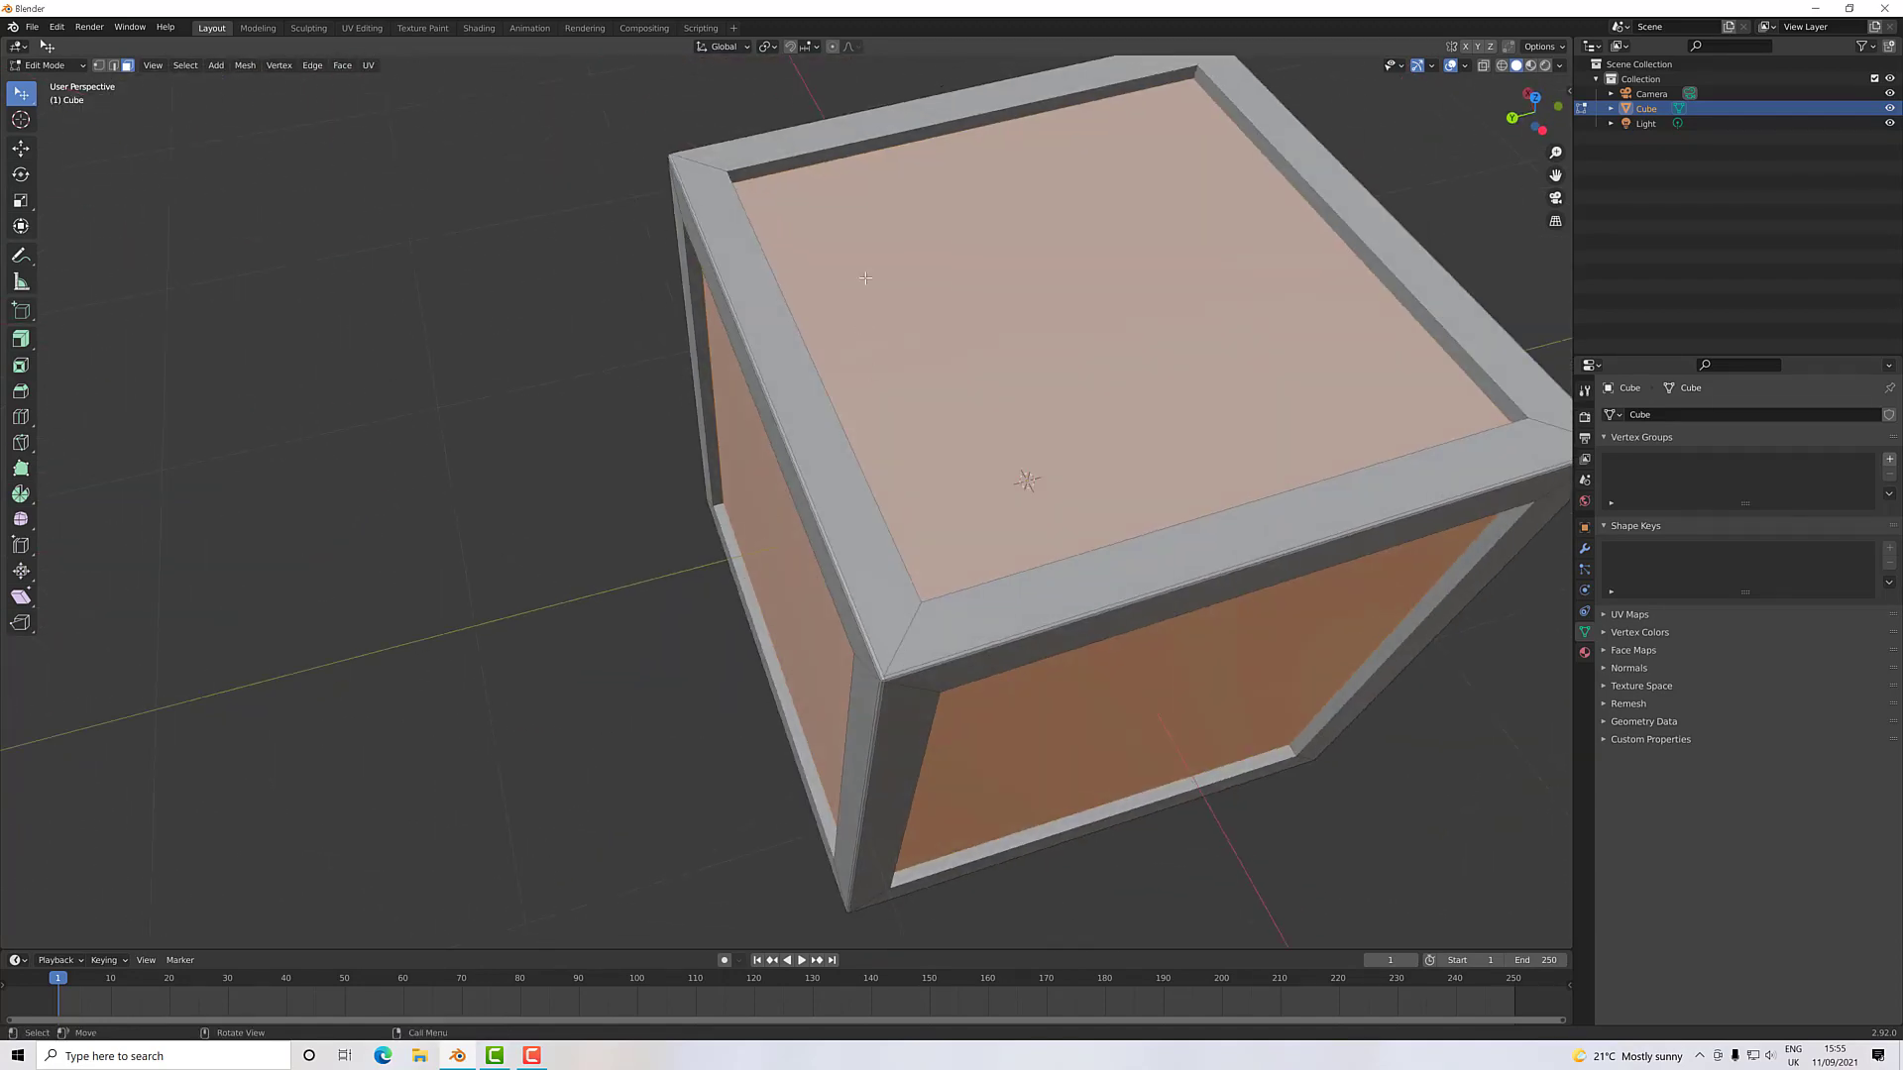
- Switch to edge selection and bevel the inner edges around the selected recessed panels with a width of 0.005 m
{"action": "scroll", "coordinate": [865, 278], "scroll_direction": "up", "scroll_amount": 2}
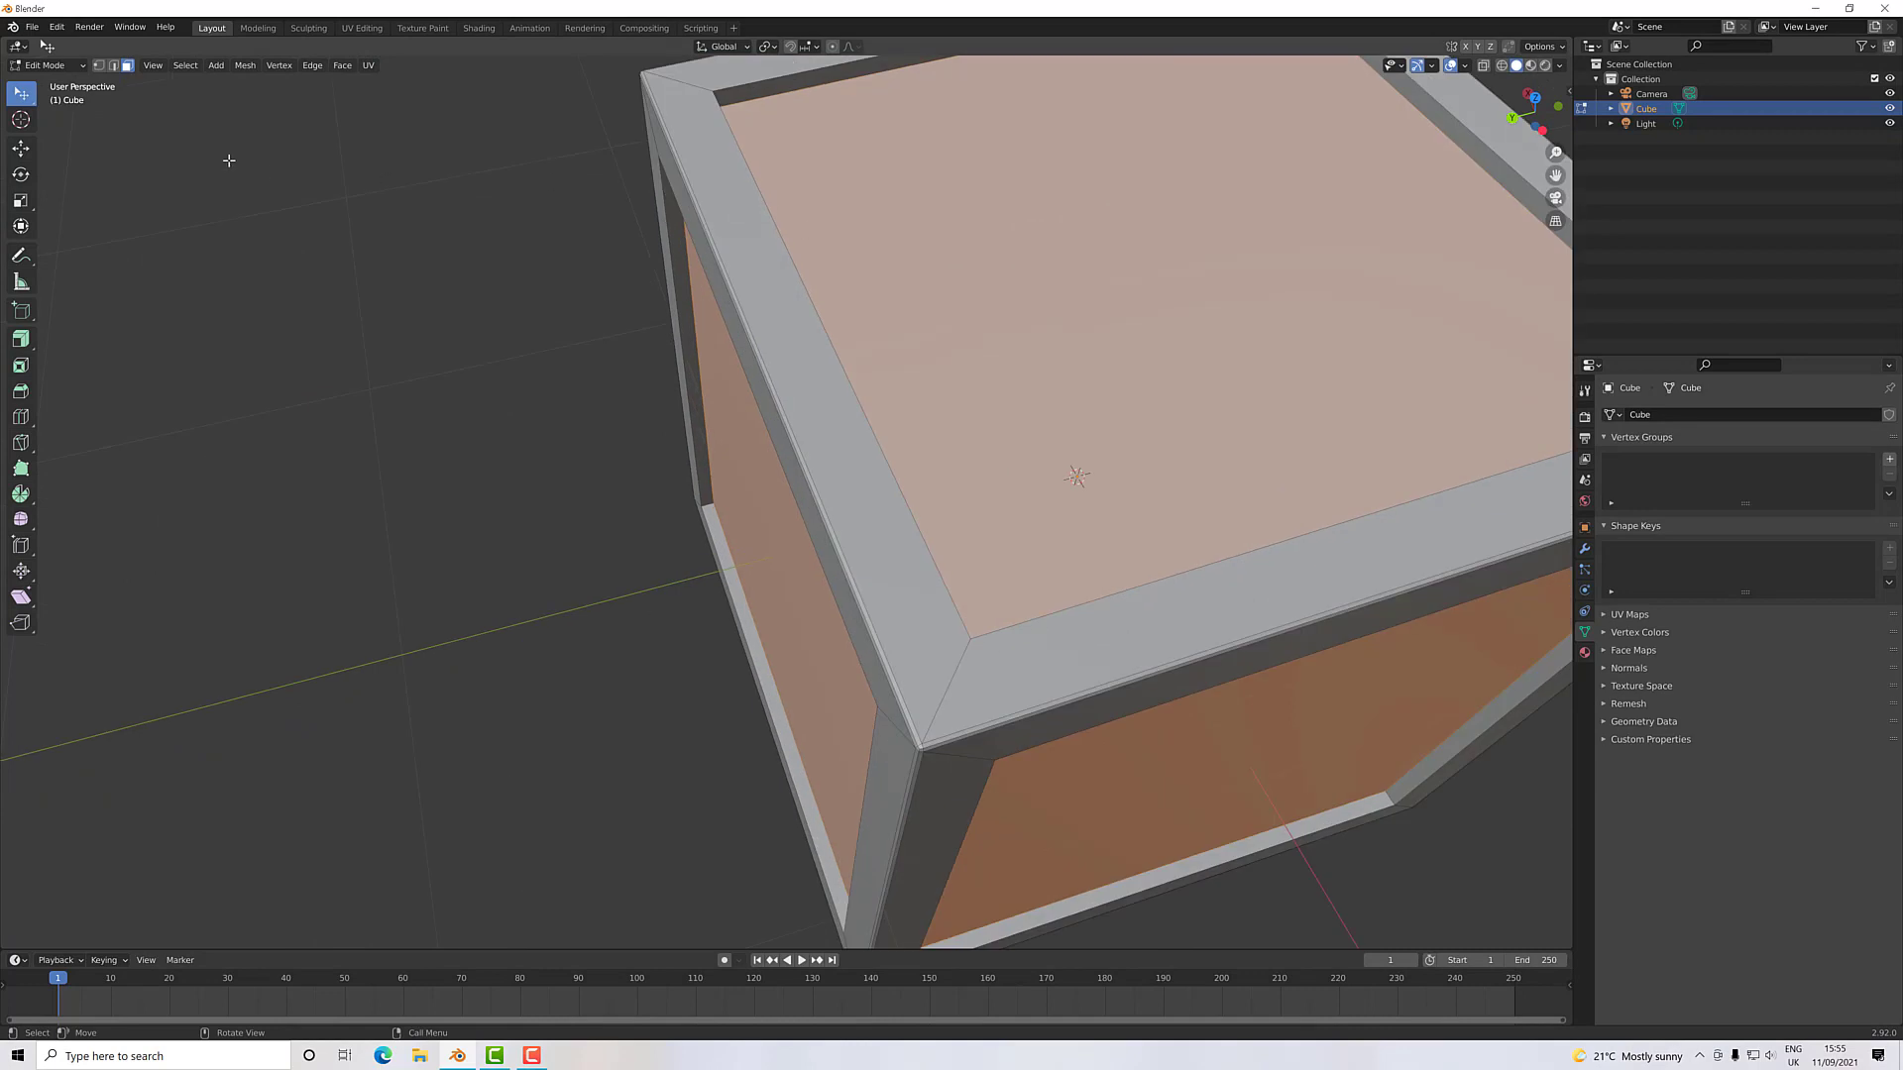
{"action": "left_click", "coordinate": [115, 66]}
{"action": "middle_click_drag", "start_coordinate": [578, 412], "coordinate": [621, 383]}
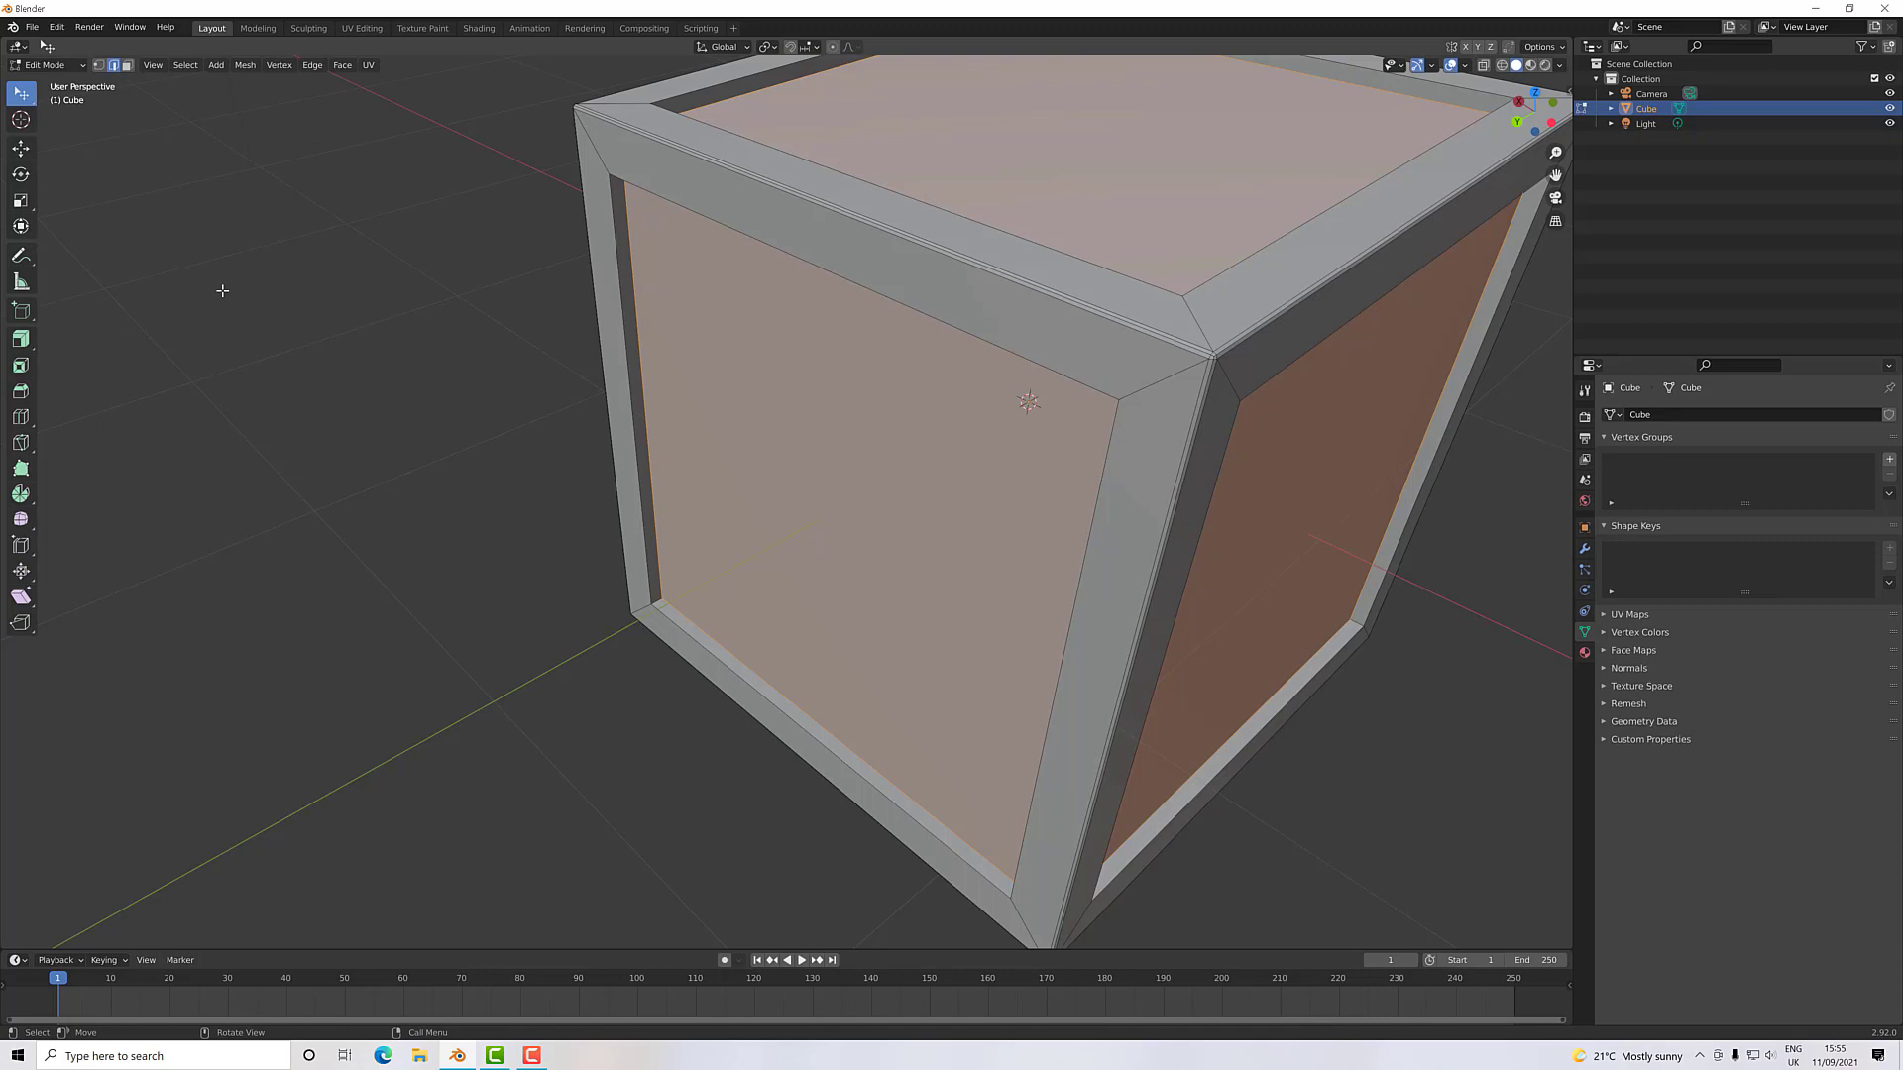
{"action": "key", "text": "ctrl+b"}
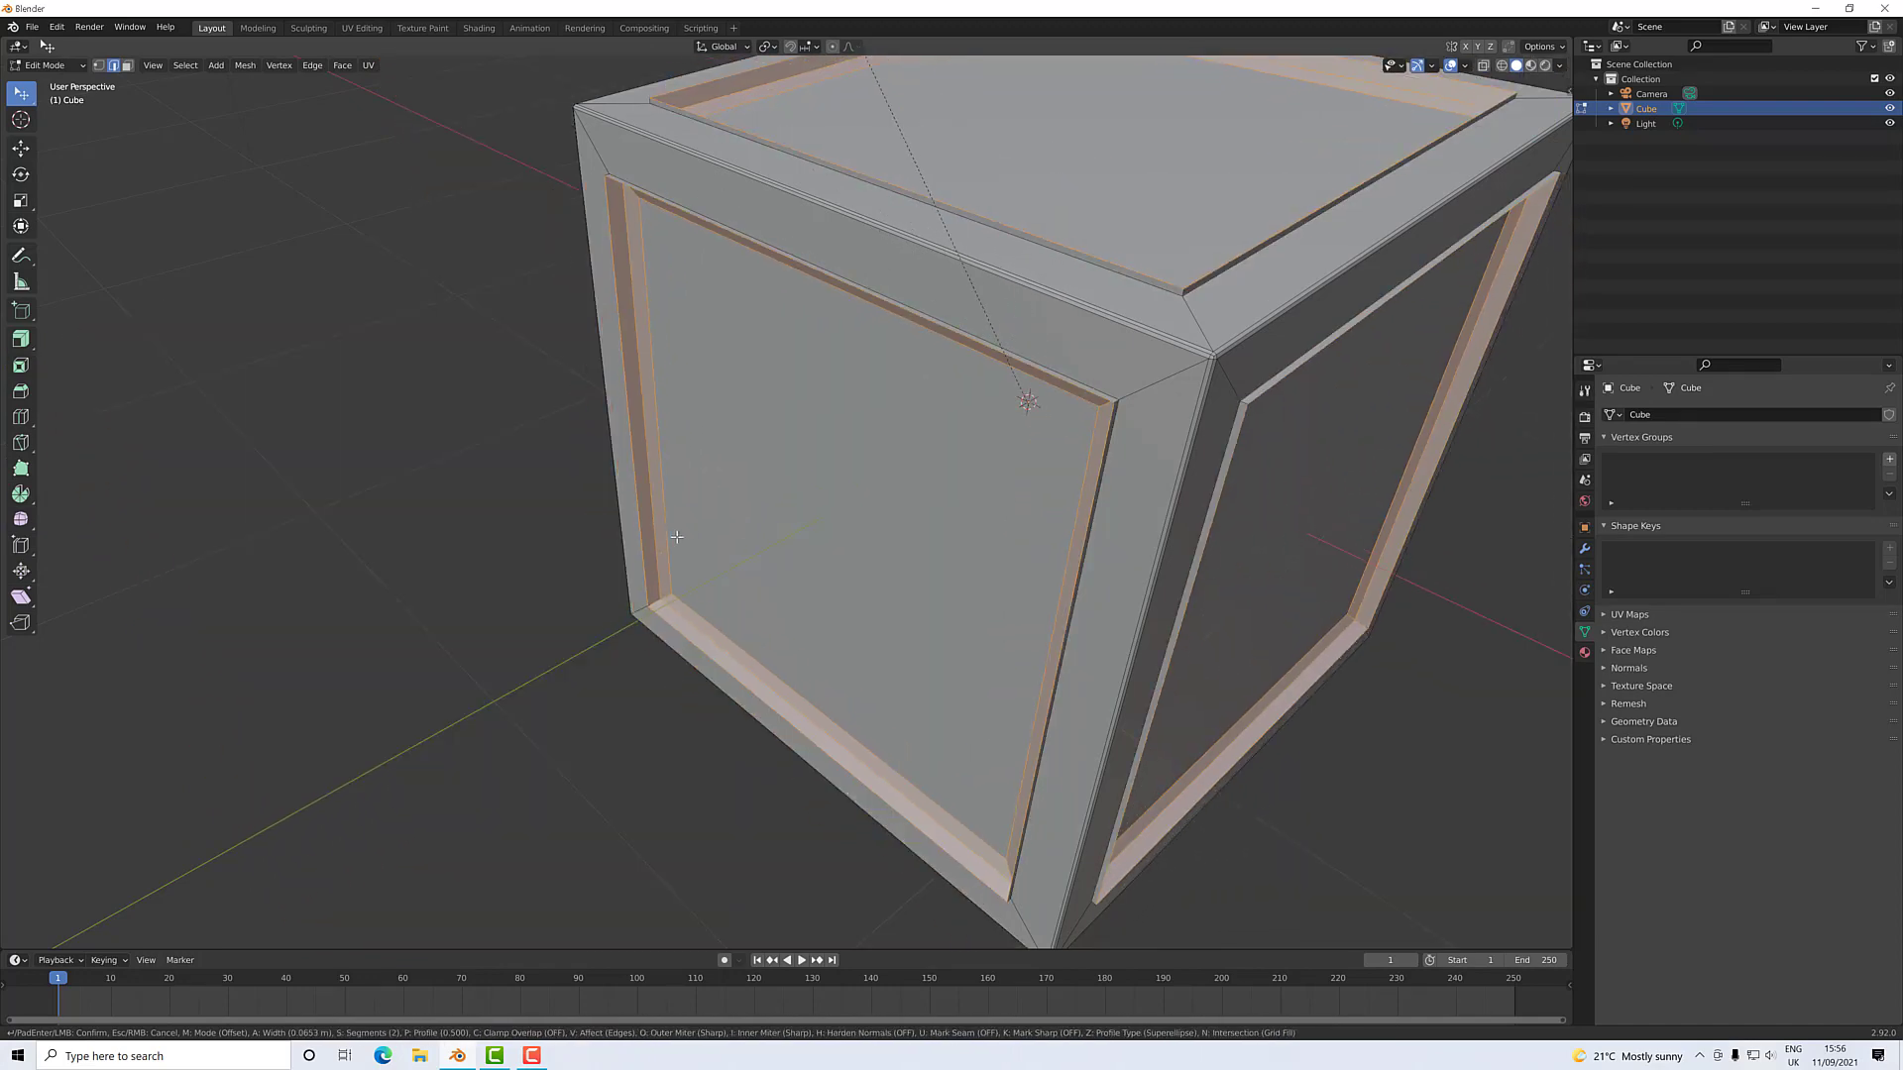
{"action": "left_click", "coordinate": [853, 655]}
{"action": "middle_click_drag", "start_coordinate": [852, 655], "coordinate": [1002, 654]}
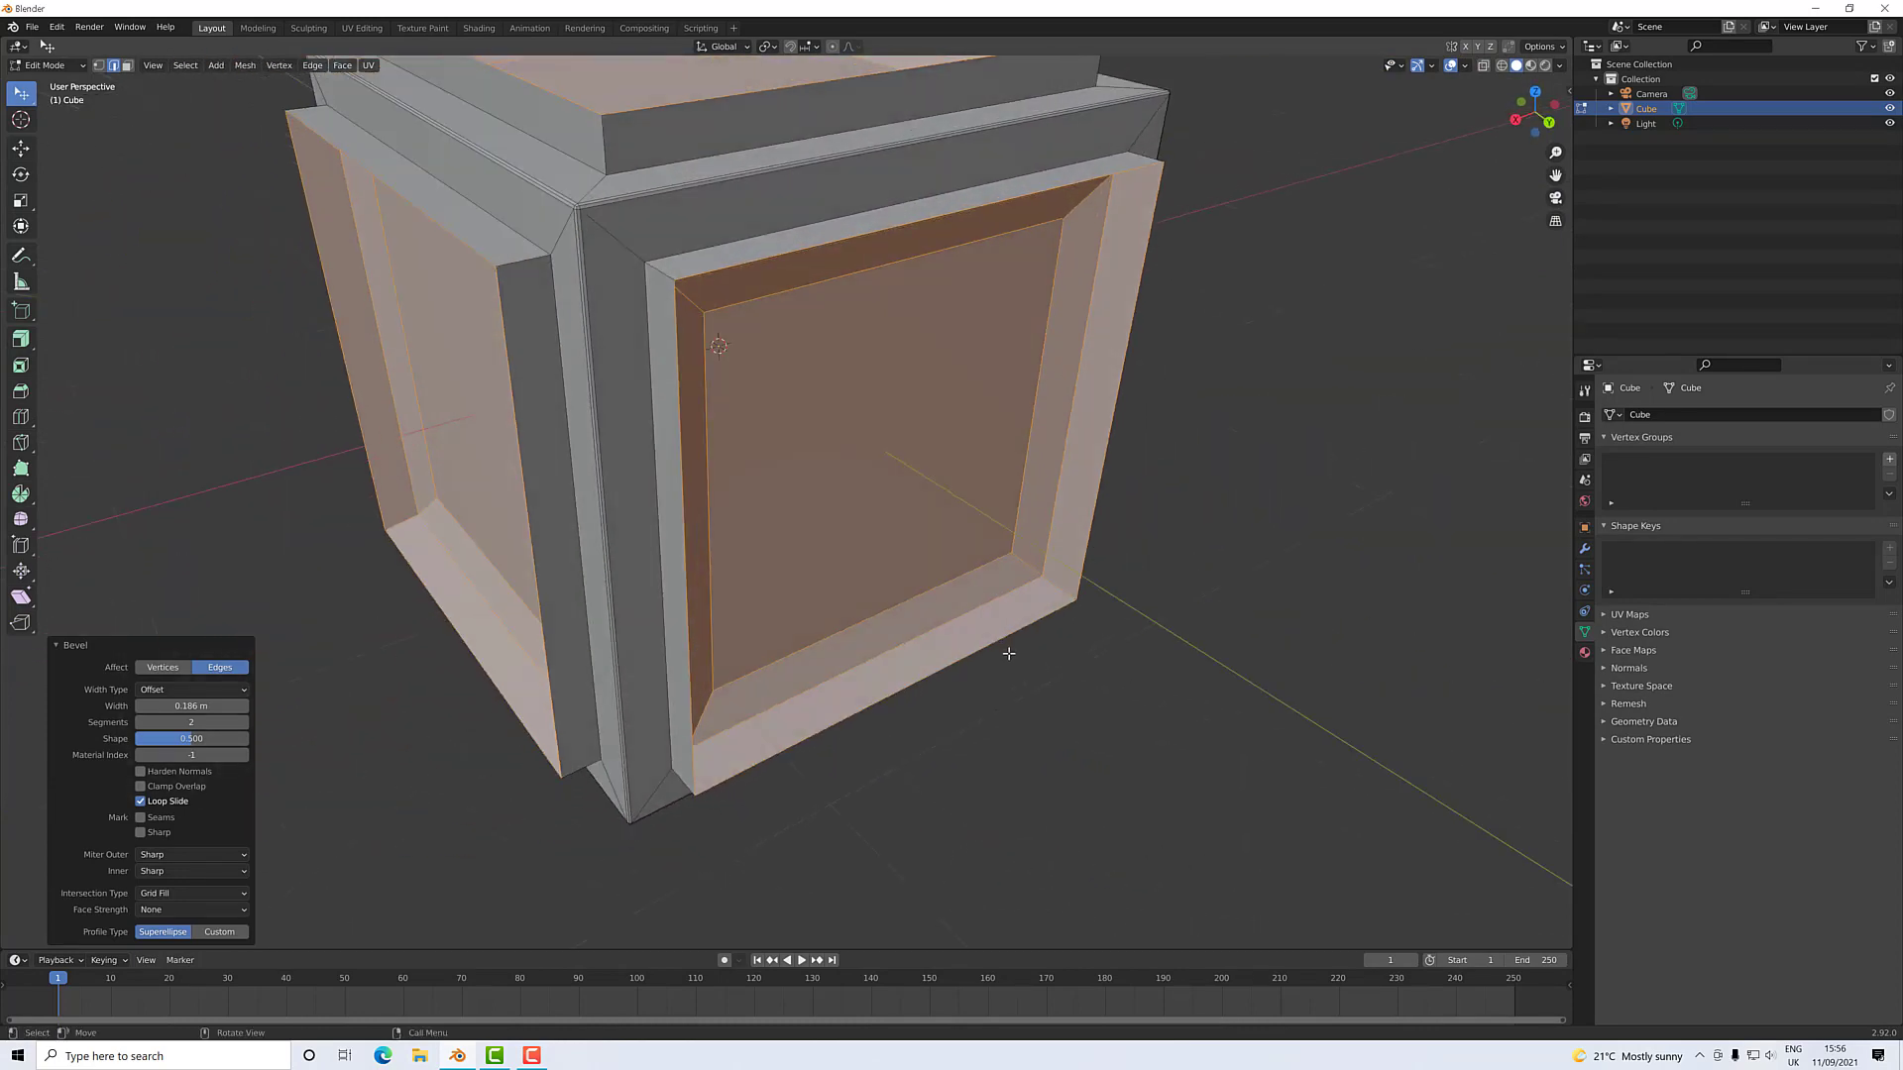
{"action": "left_click", "coordinate": [192, 705]}
{"action": "type", "text": "20.005"}
{"action": "key", "text": "Return"}
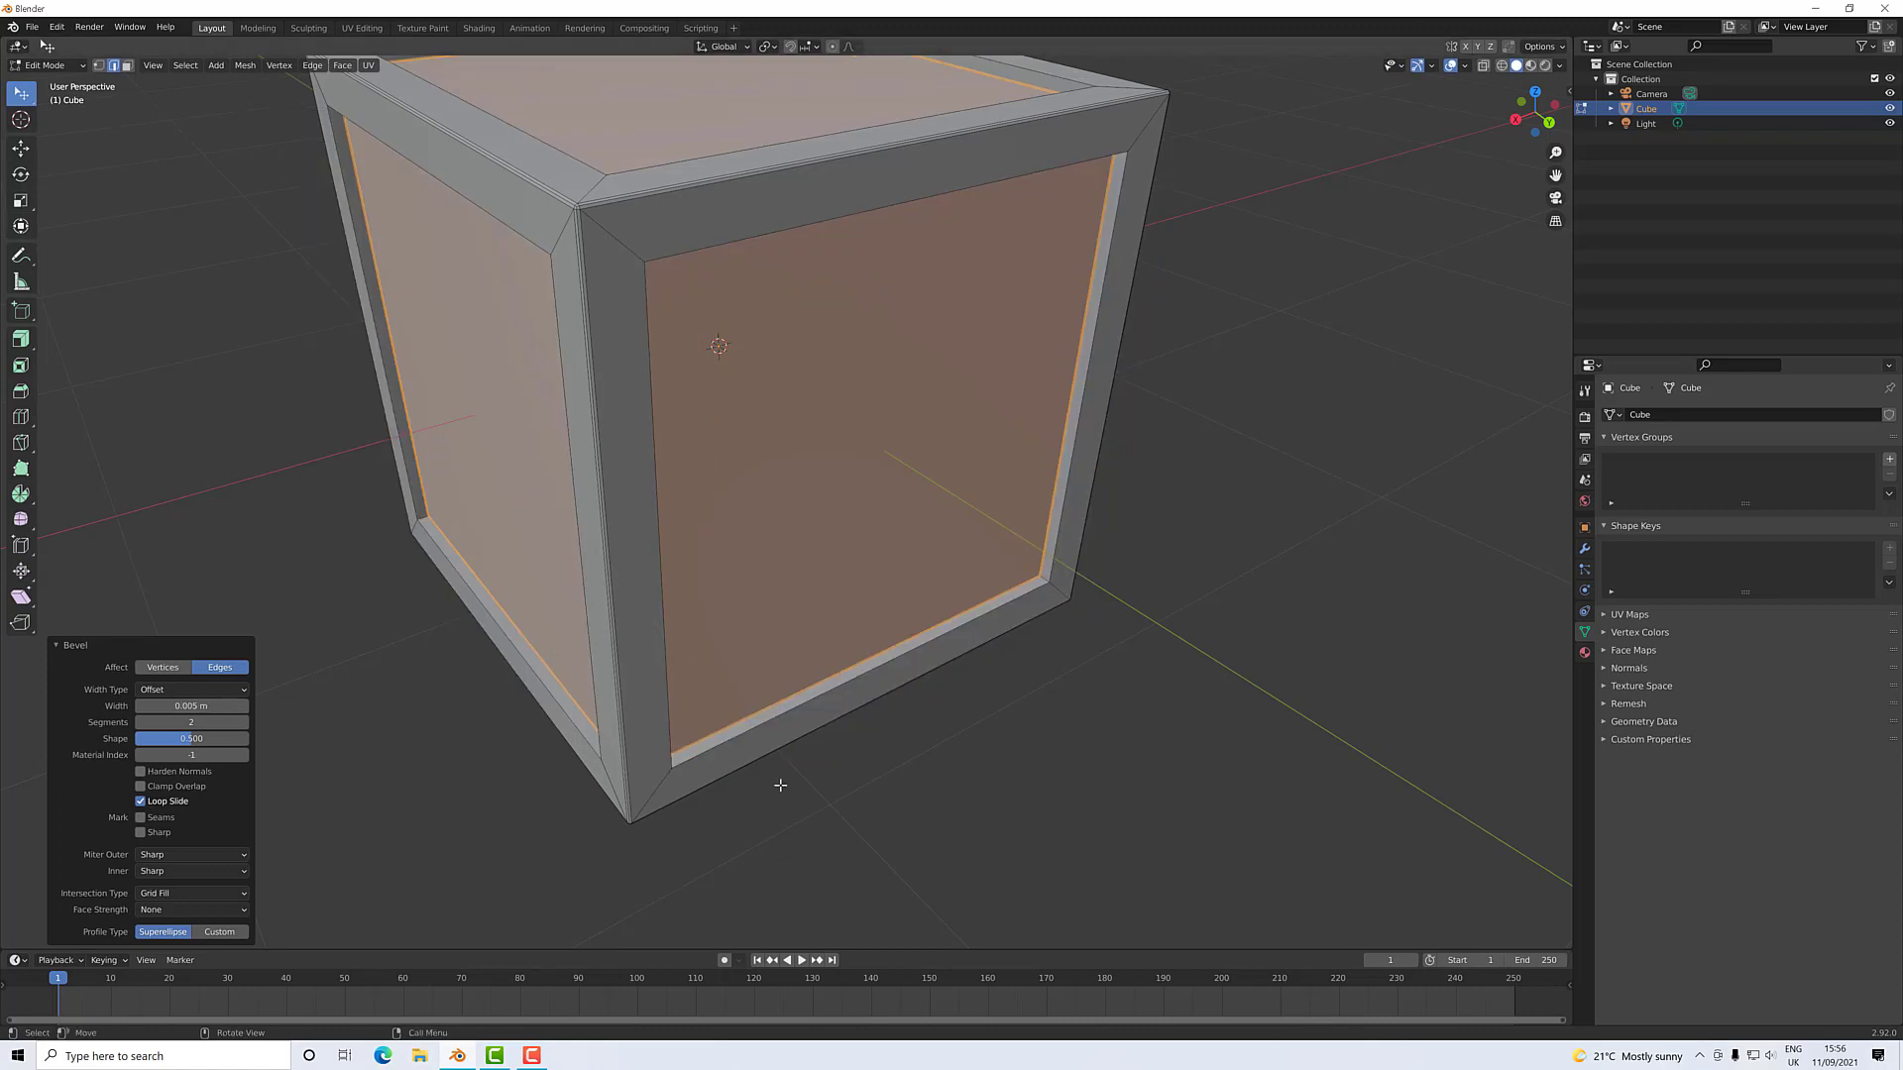
- Clear the selection and examine the bevelled inner edges and corners of the recessed panels up close
{"action": "scroll", "coordinate": [745, 719], "scroll_direction": "up", "scroll_amount": 1}
{"action": "scroll", "coordinate": [743, 783], "scroll_direction": "up", "scroll_amount": 3}
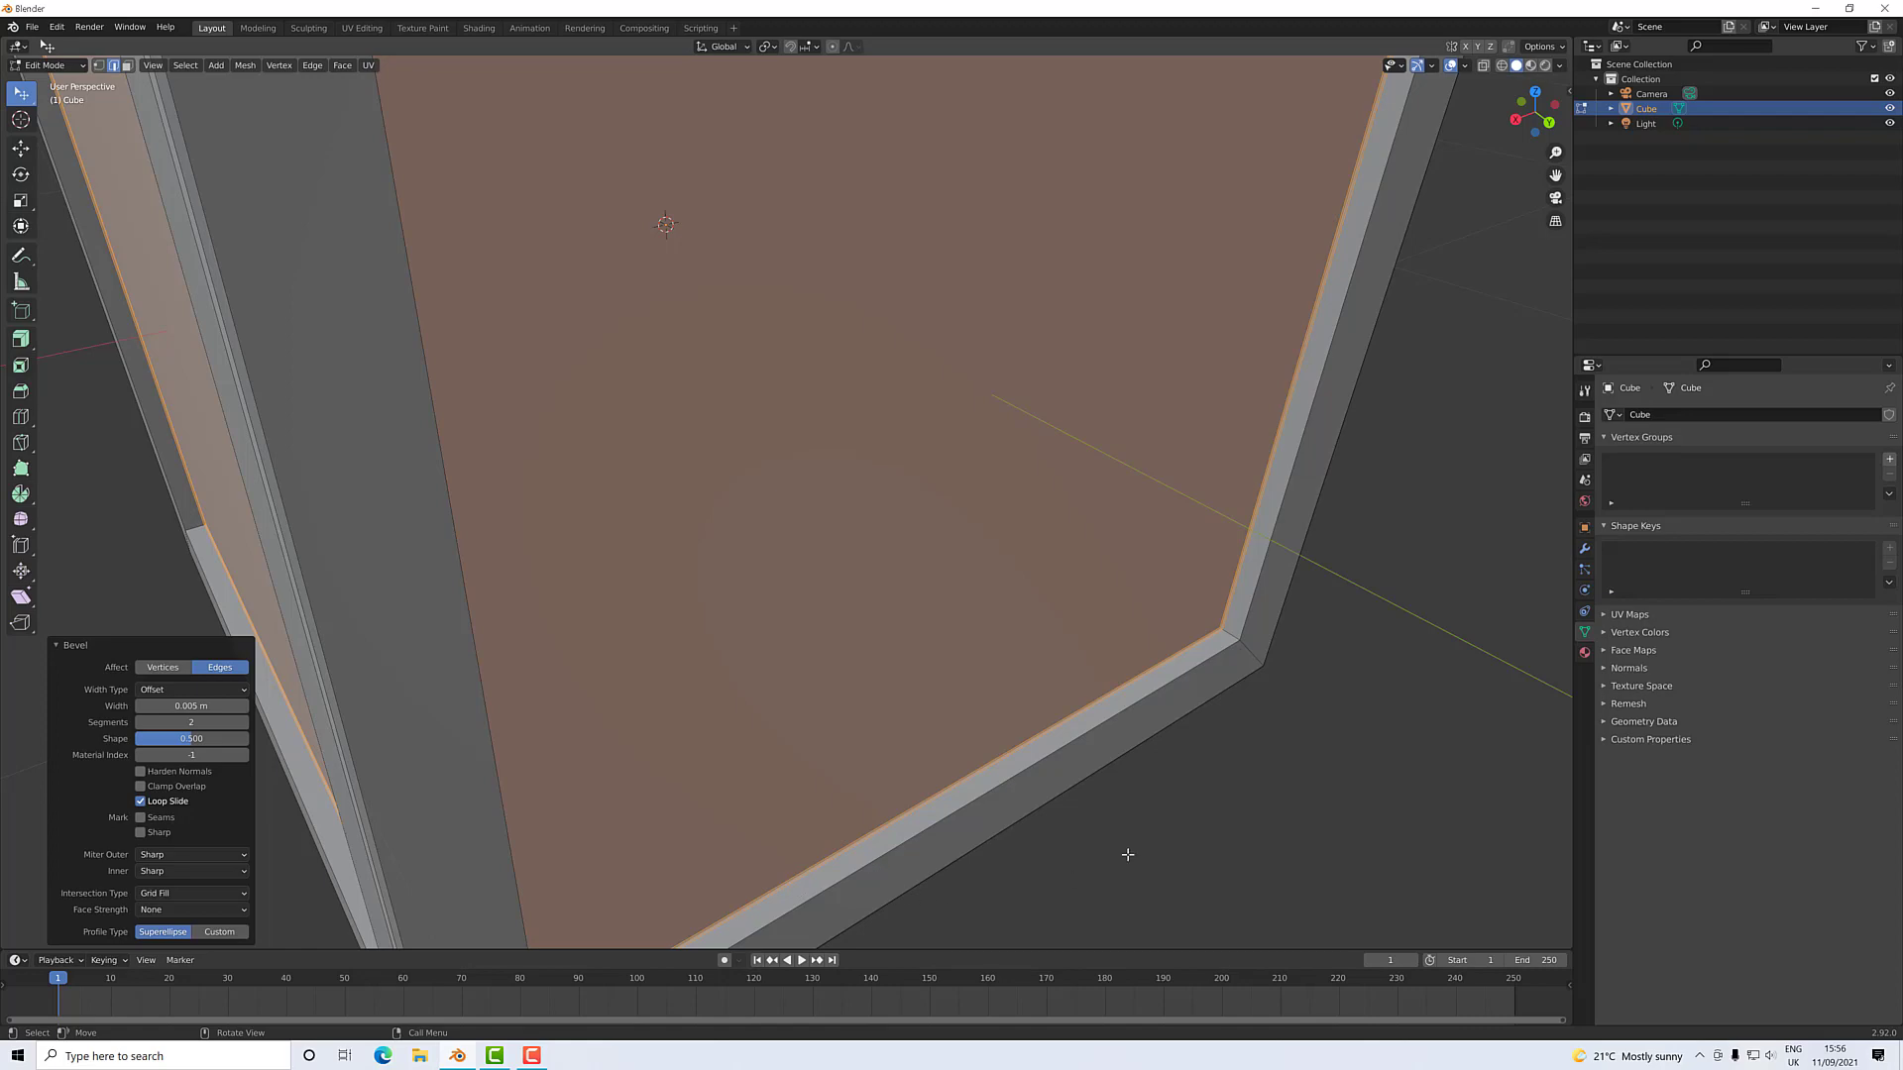
{"action": "left_click", "coordinate": [1296, 807]}
{"action": "mouse_move", "coordinate": [1296, 806]}
{"action": "middle_mouse_down"}
{"action": "mouse_move", "coordinate": [1229, 769]}
{"action": "mouse_move", "coordinate": [1282, 809]}
{"action": "middle_mouse_up"}
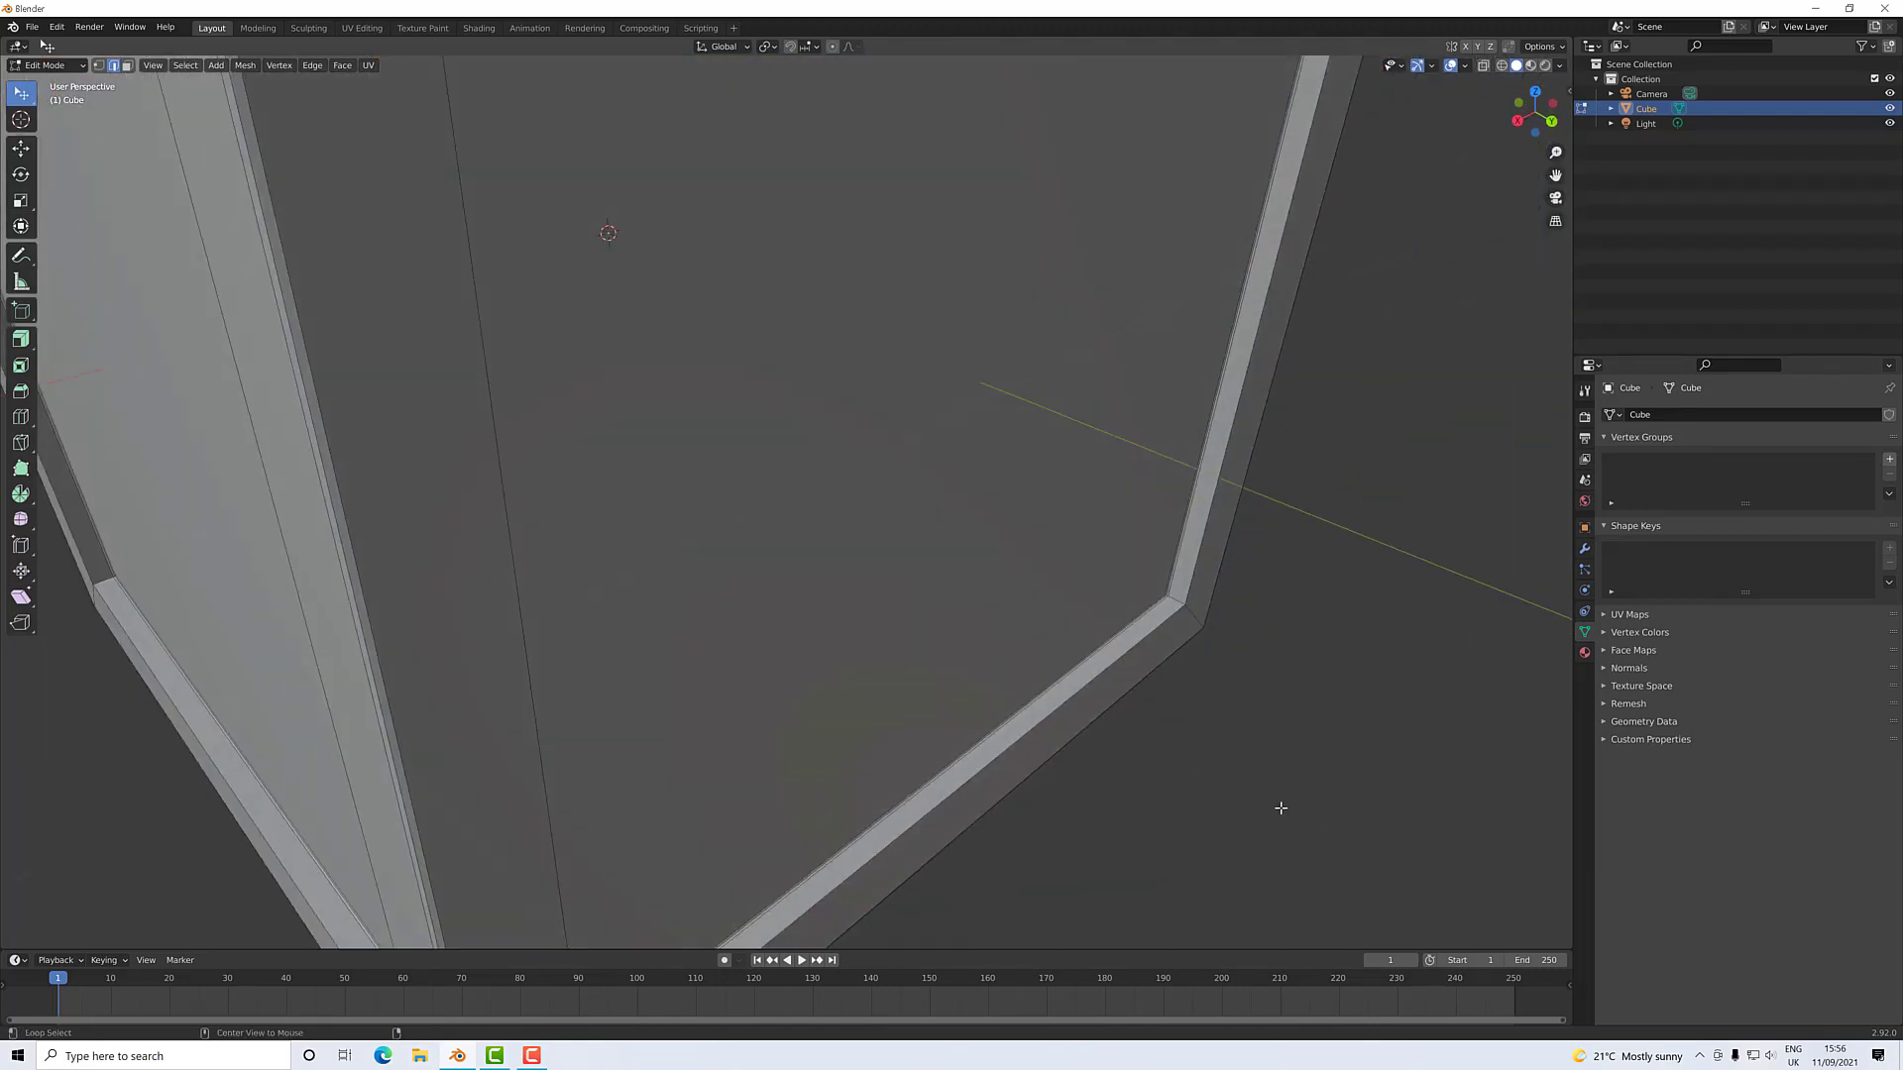
{"action": "middle_click_drag", "start_coordinate": [1225, 703], "coordinate": [1104, 764], "text": "alt"}
{"action": "scroll", "coordinate": [1107, 721], "scroll_direction": "down", "scroll_amount": 8}
{"action": "scroll", "coordinate": [1022, 562], "scroll_direction": "up", "scroll_amount": 6}
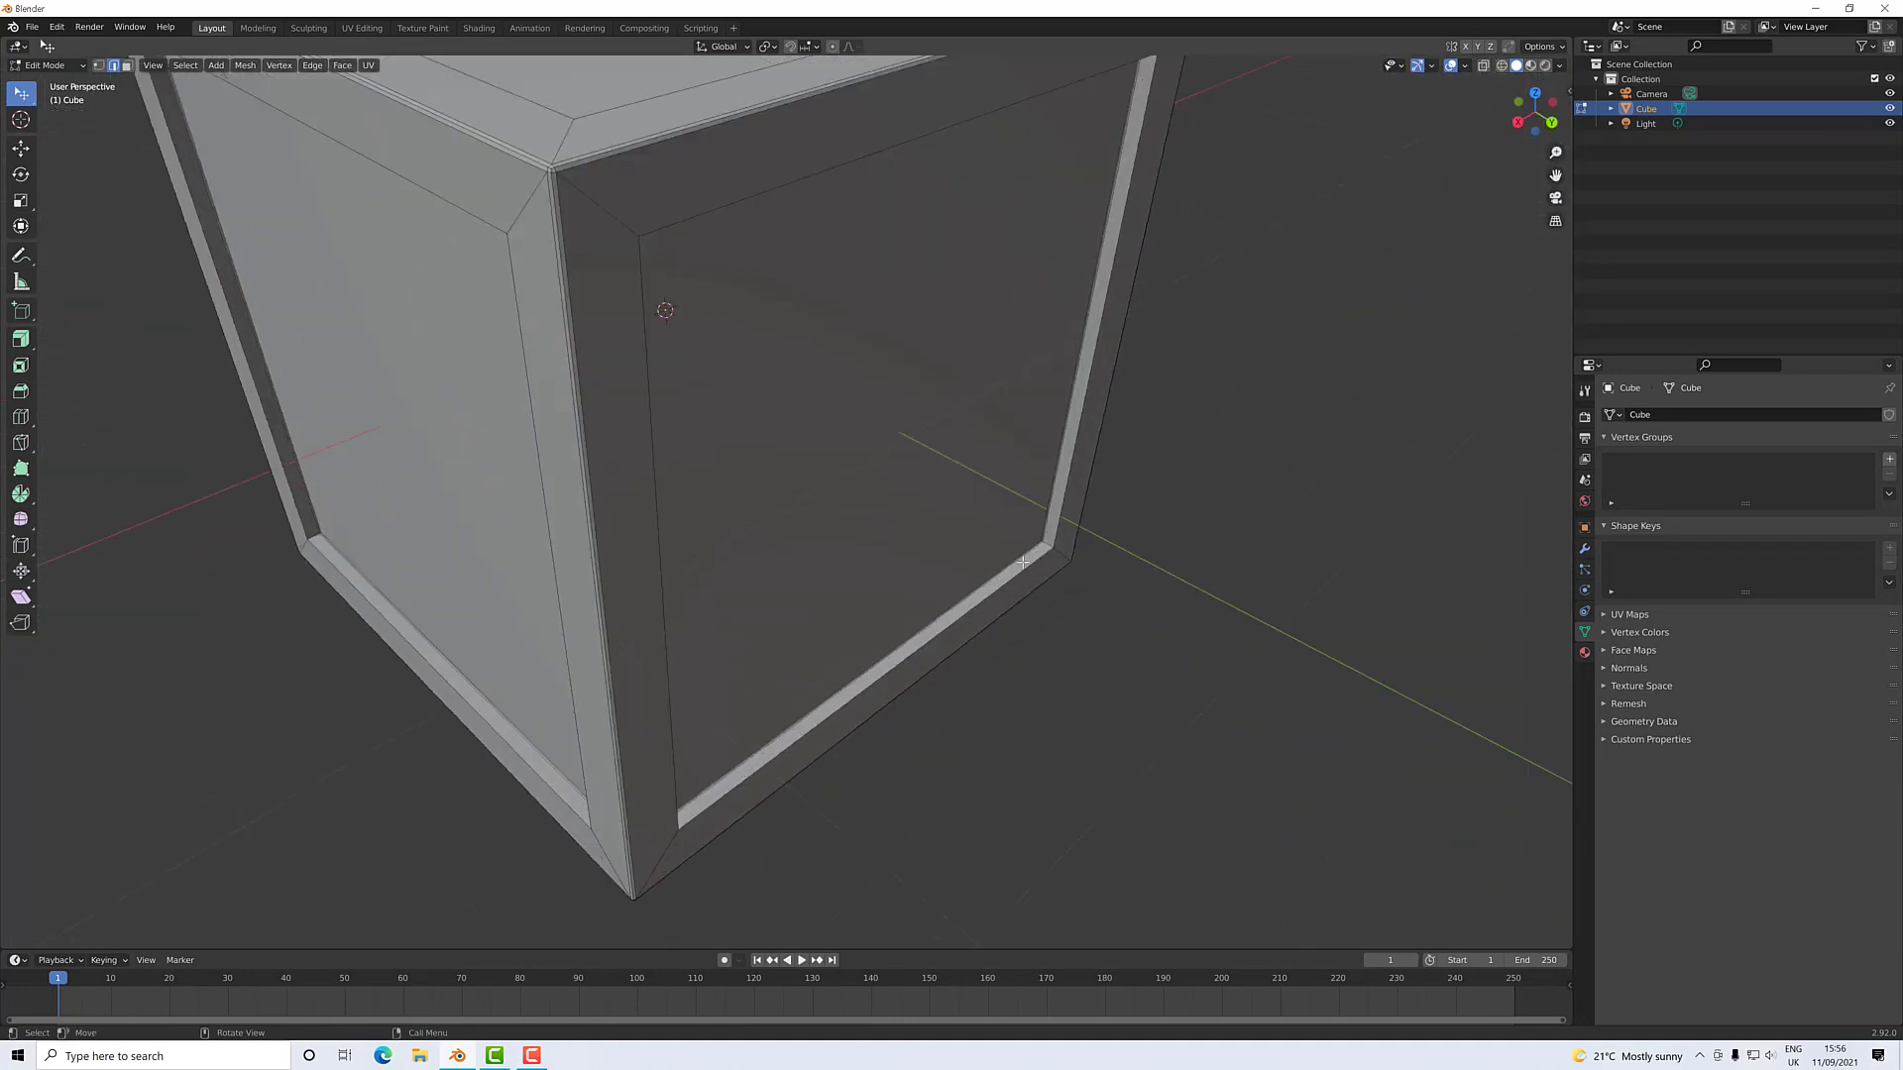
{"action": "scroll", "coordinate": [1023, 562], "scroll_direction": "up", "scroll_amount": 5}
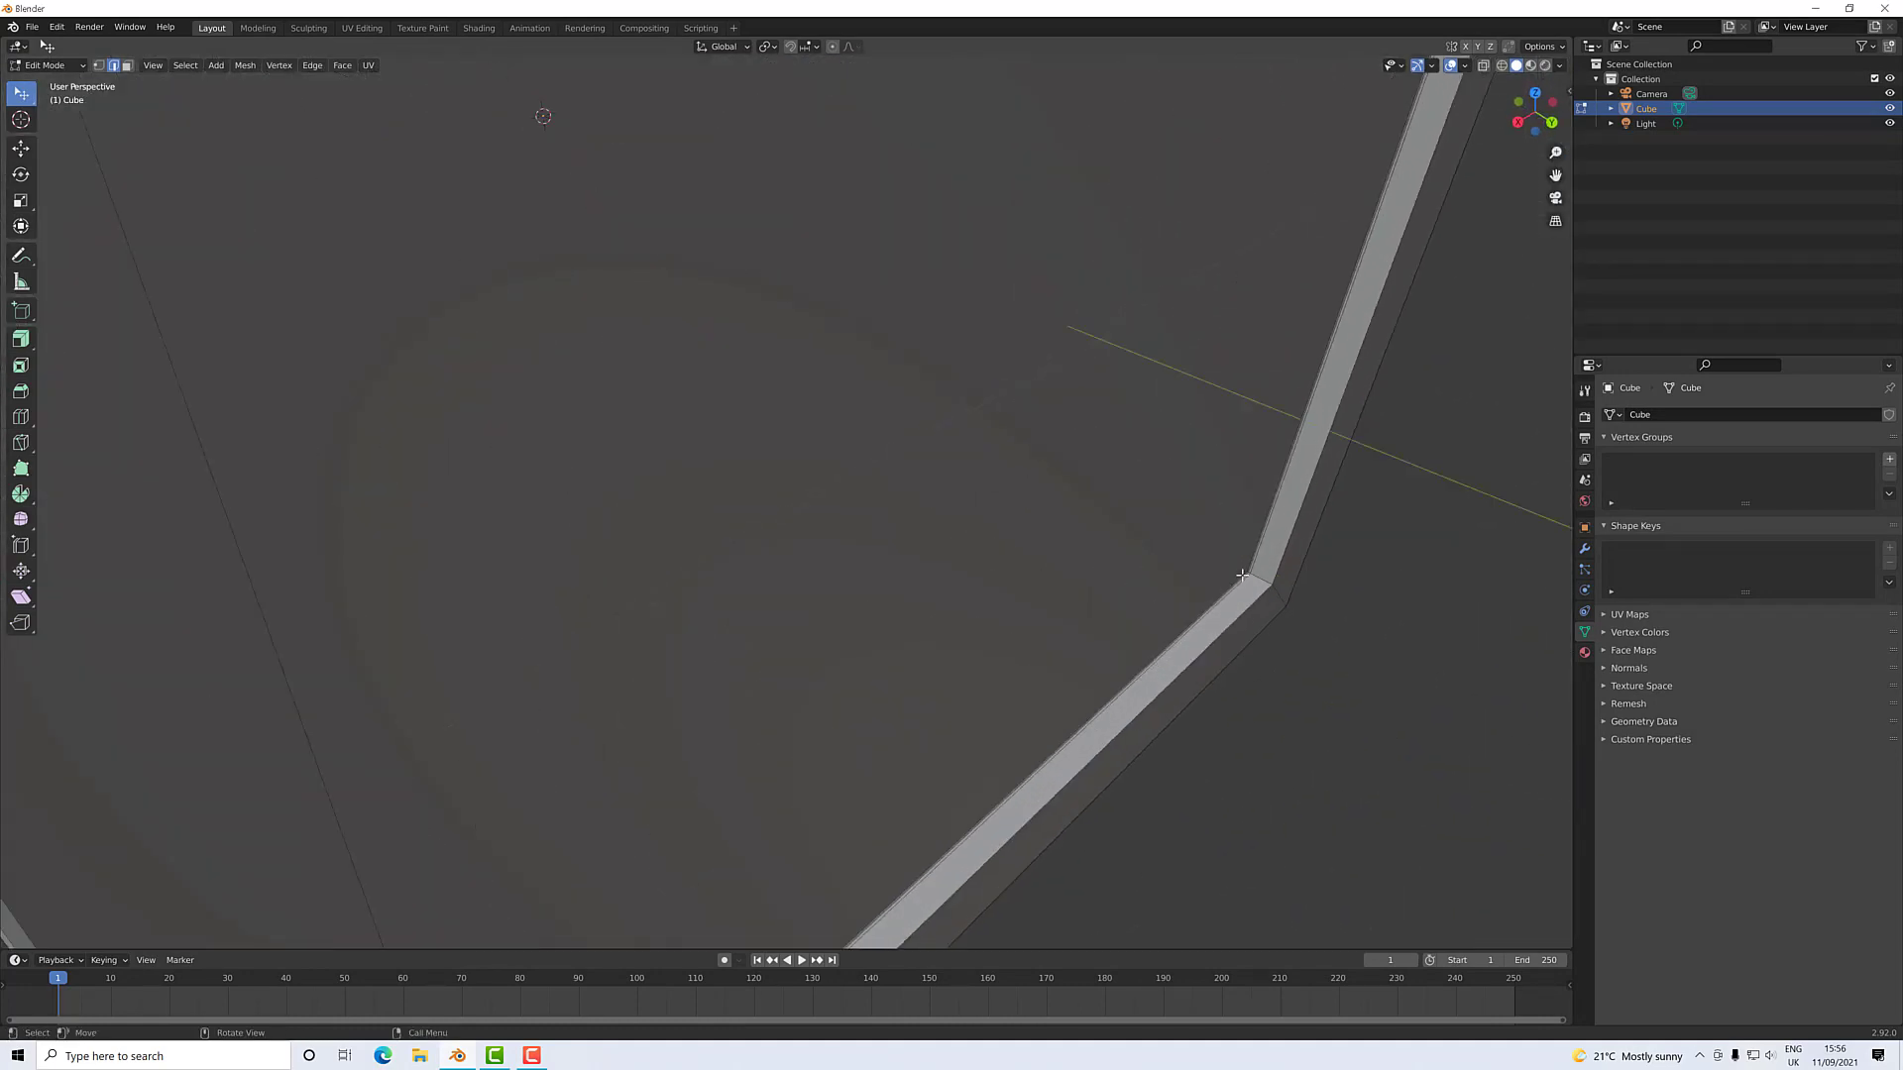
{"action": "mouse_move", "coordinate": [1236, 561]}
{"action": "middle_mouse_down"}
{"action": "mouse_move", "coordinate": [1245, 578]}
{"action": "mouse_move", "coordinate": [1211, 561]}
{"action": "mouse_move", "coordinate": [1241, 594]}
{"action": "middle_mouse_up"}
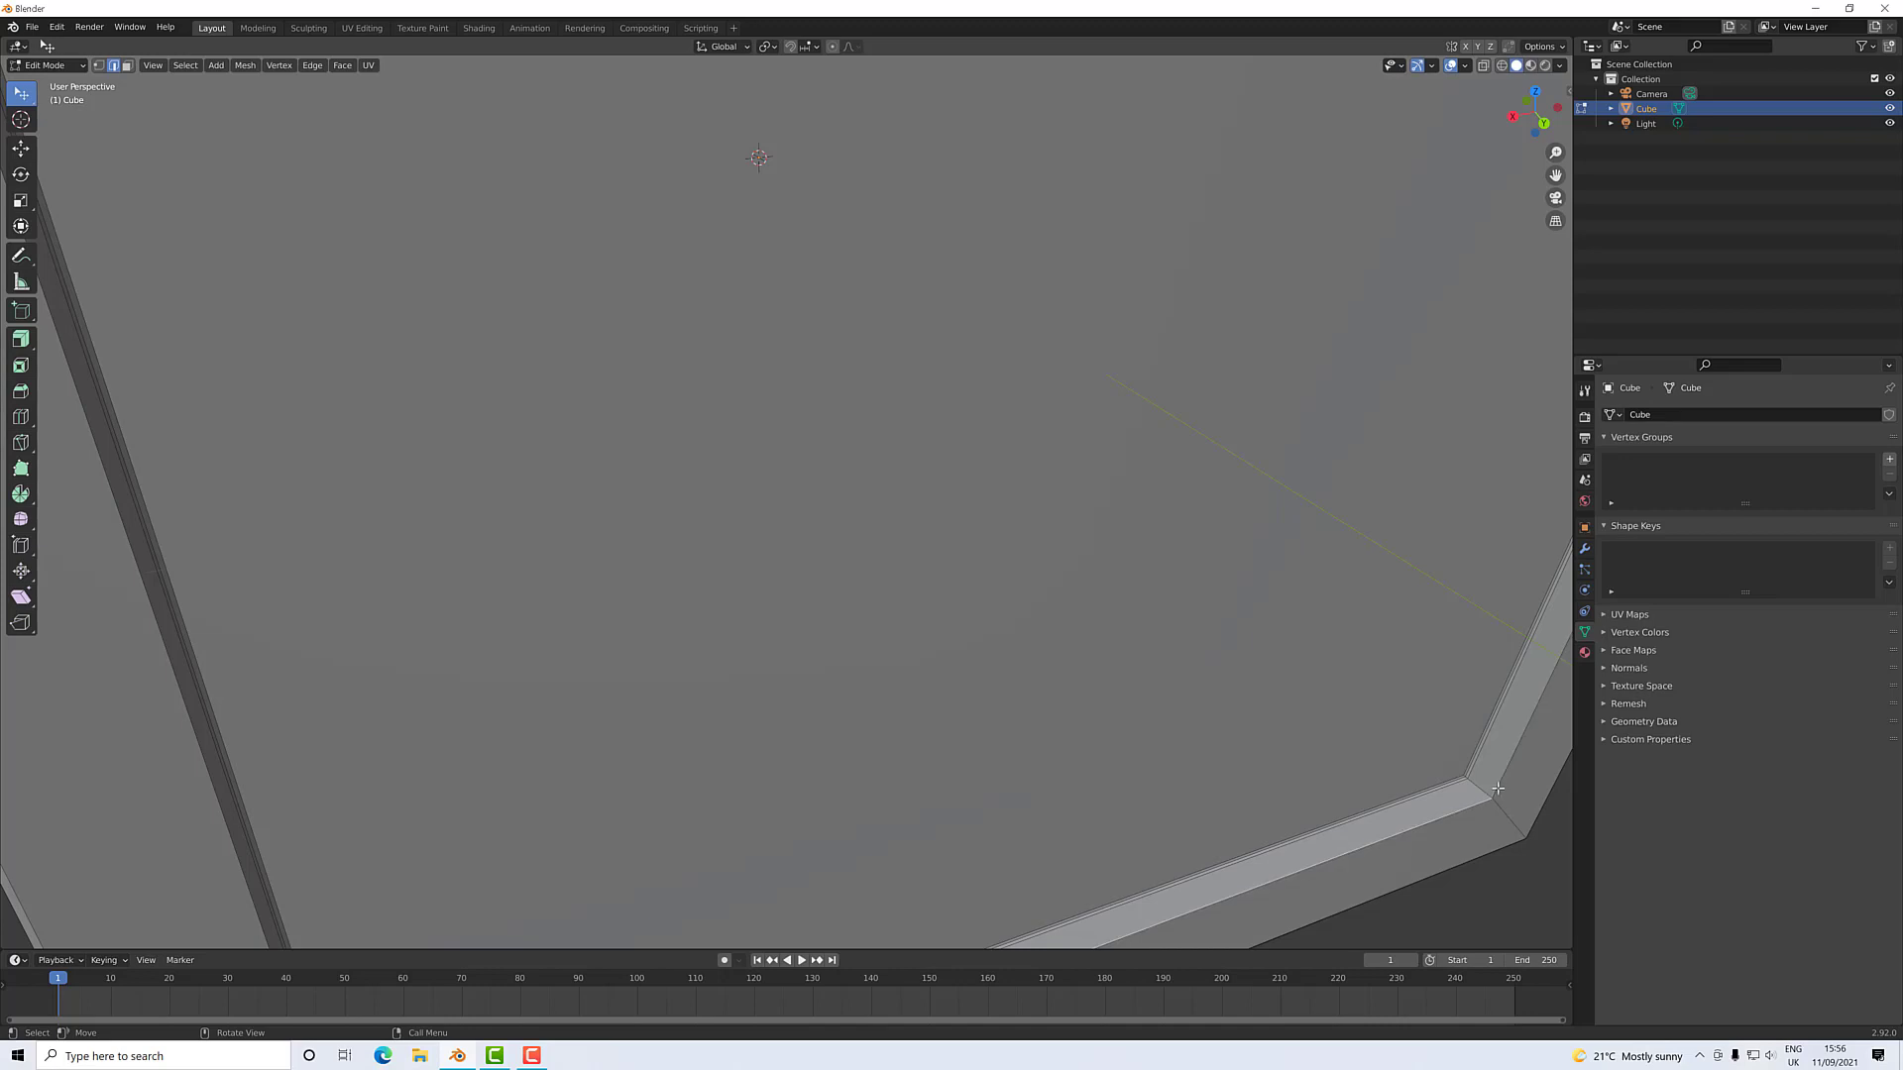
{"action": "scroll", "coordinate": [1477, 803], "scroll_direction": "down", "scroll_amount": 10}
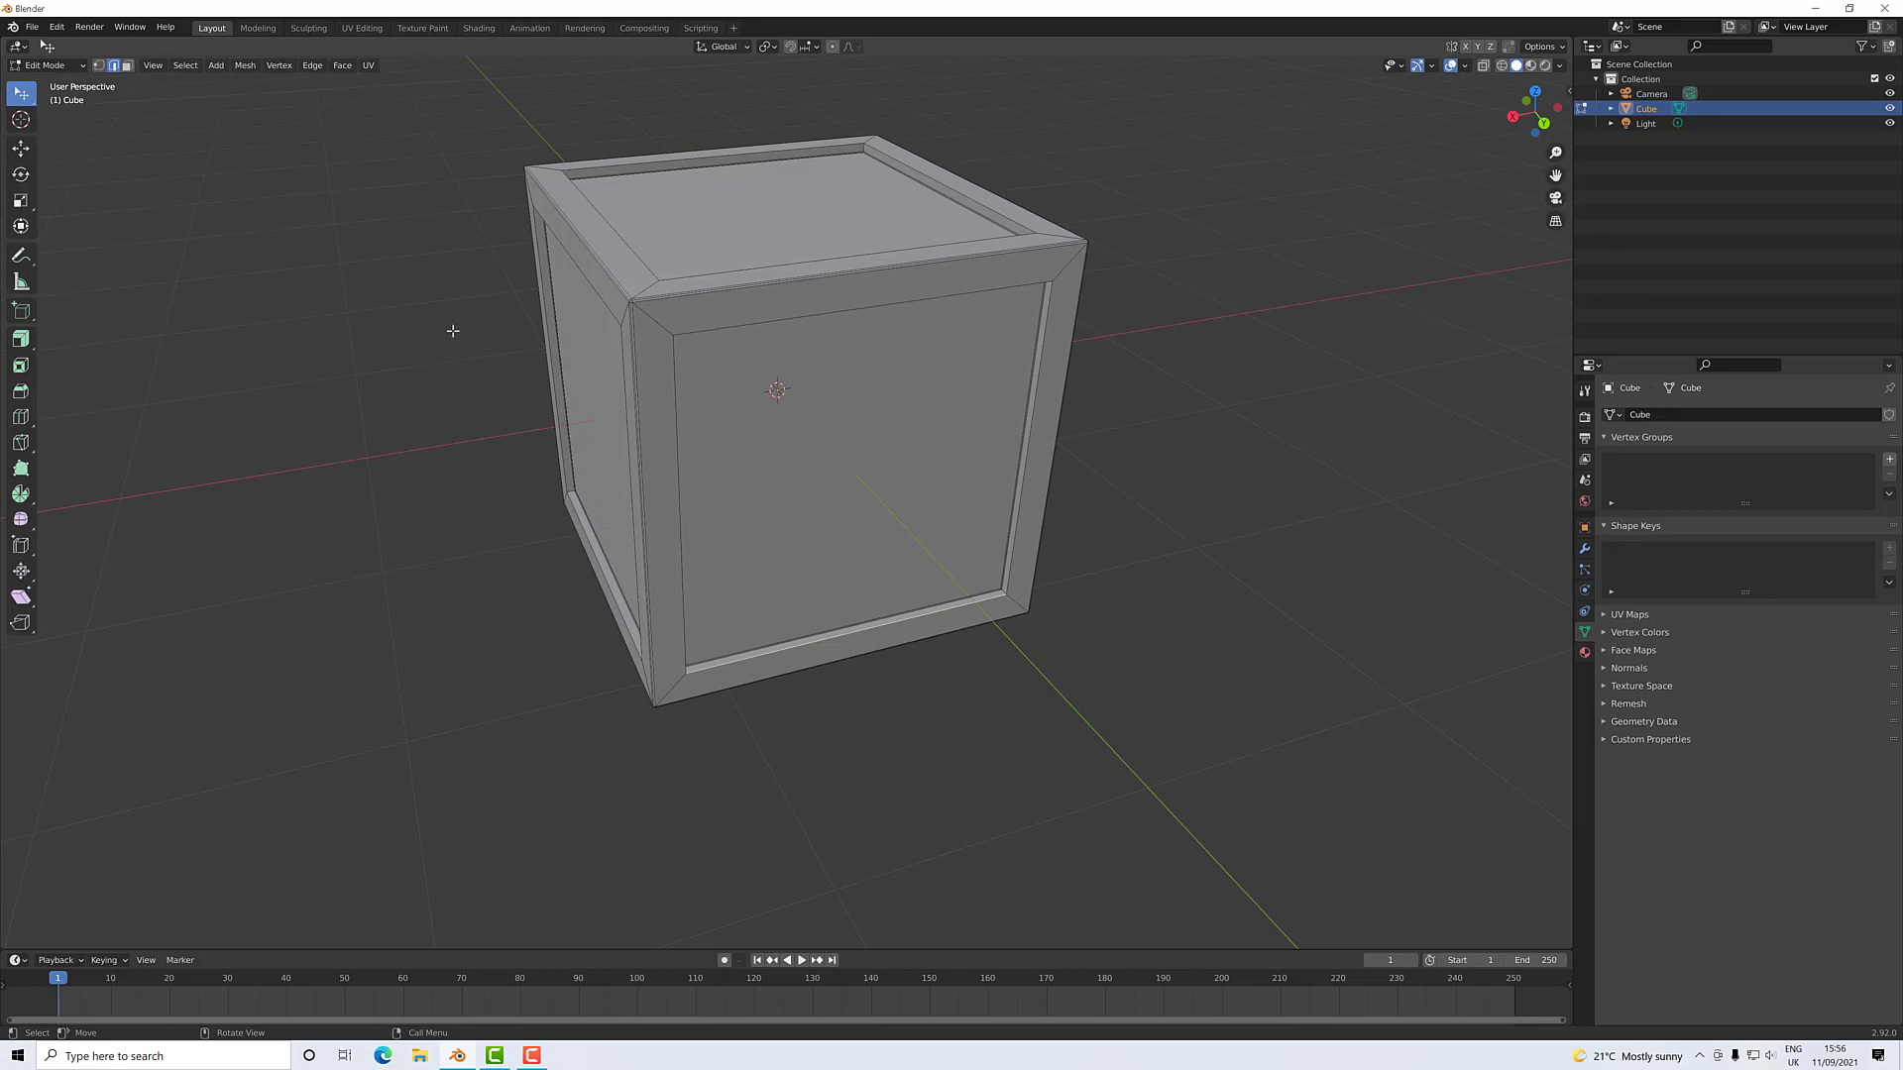
- Switch to face selection and reselect the recessed panel faces on all sides of the cube
{"action": "left_click", "coordinate": [127, 65]}
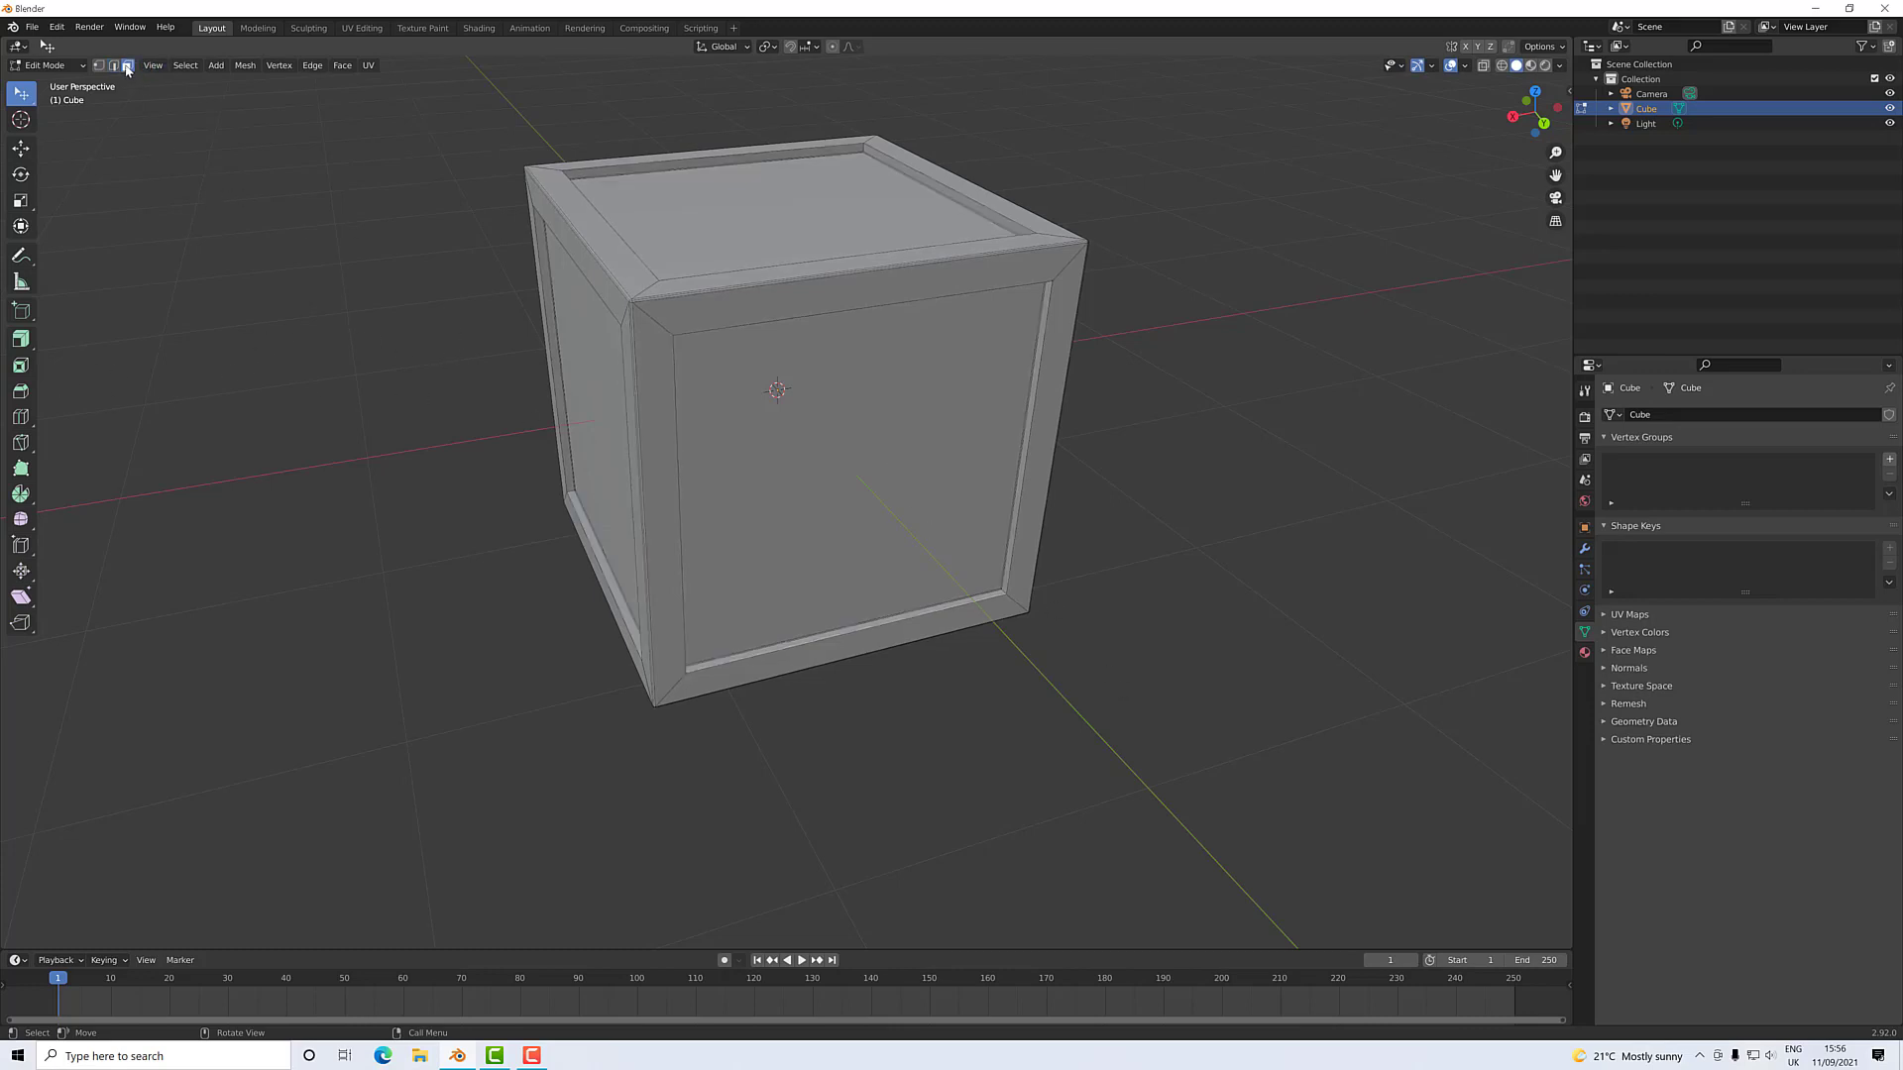
{"action": "left_click", "coordinate": [783, 388]}
{"action": "left_click", "coordinate": [788, 214], "text": "shift"}
{"action": "middle_click_drag", "start_coordinate": [599, 384], "coordinate": [752, 563]}
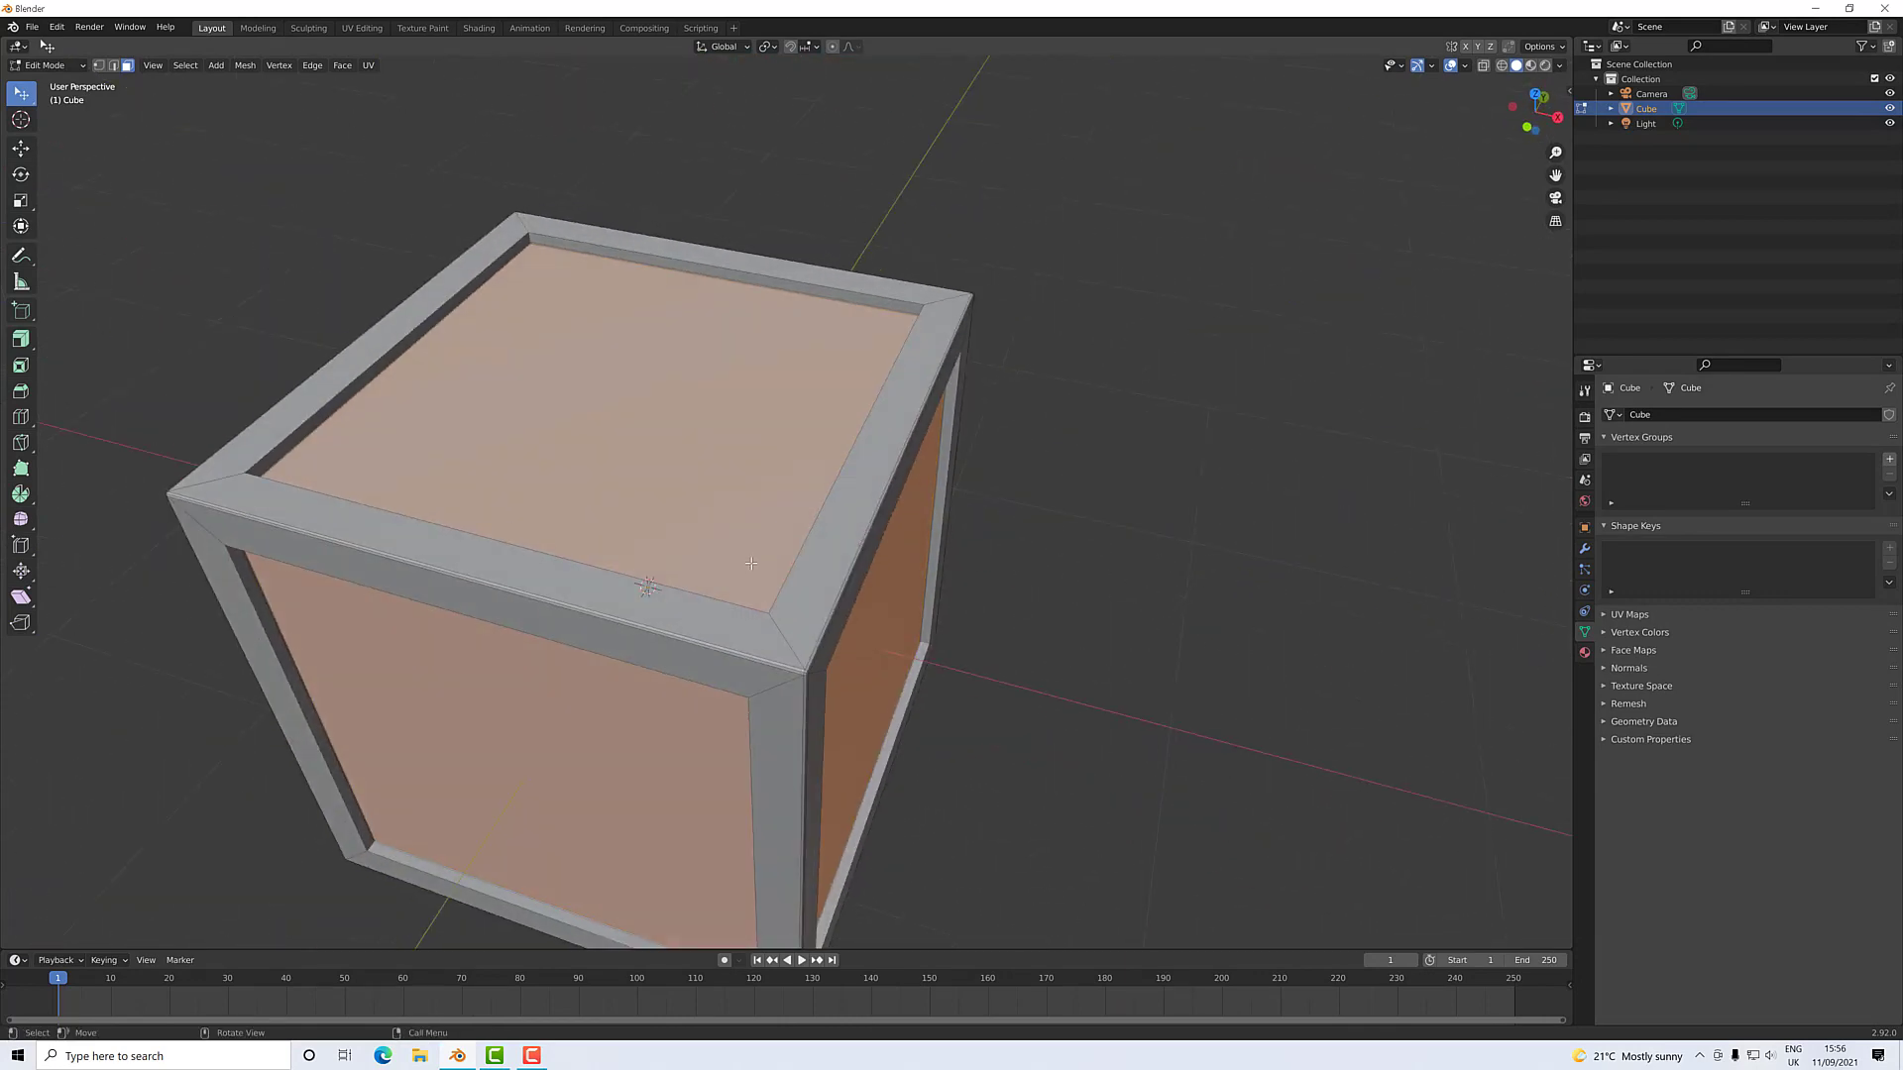
- Grow the face selection twice so it covers the bevel strips and the side walls of the recesses
{"action": "left_click", "coordinate": [185, 69]}
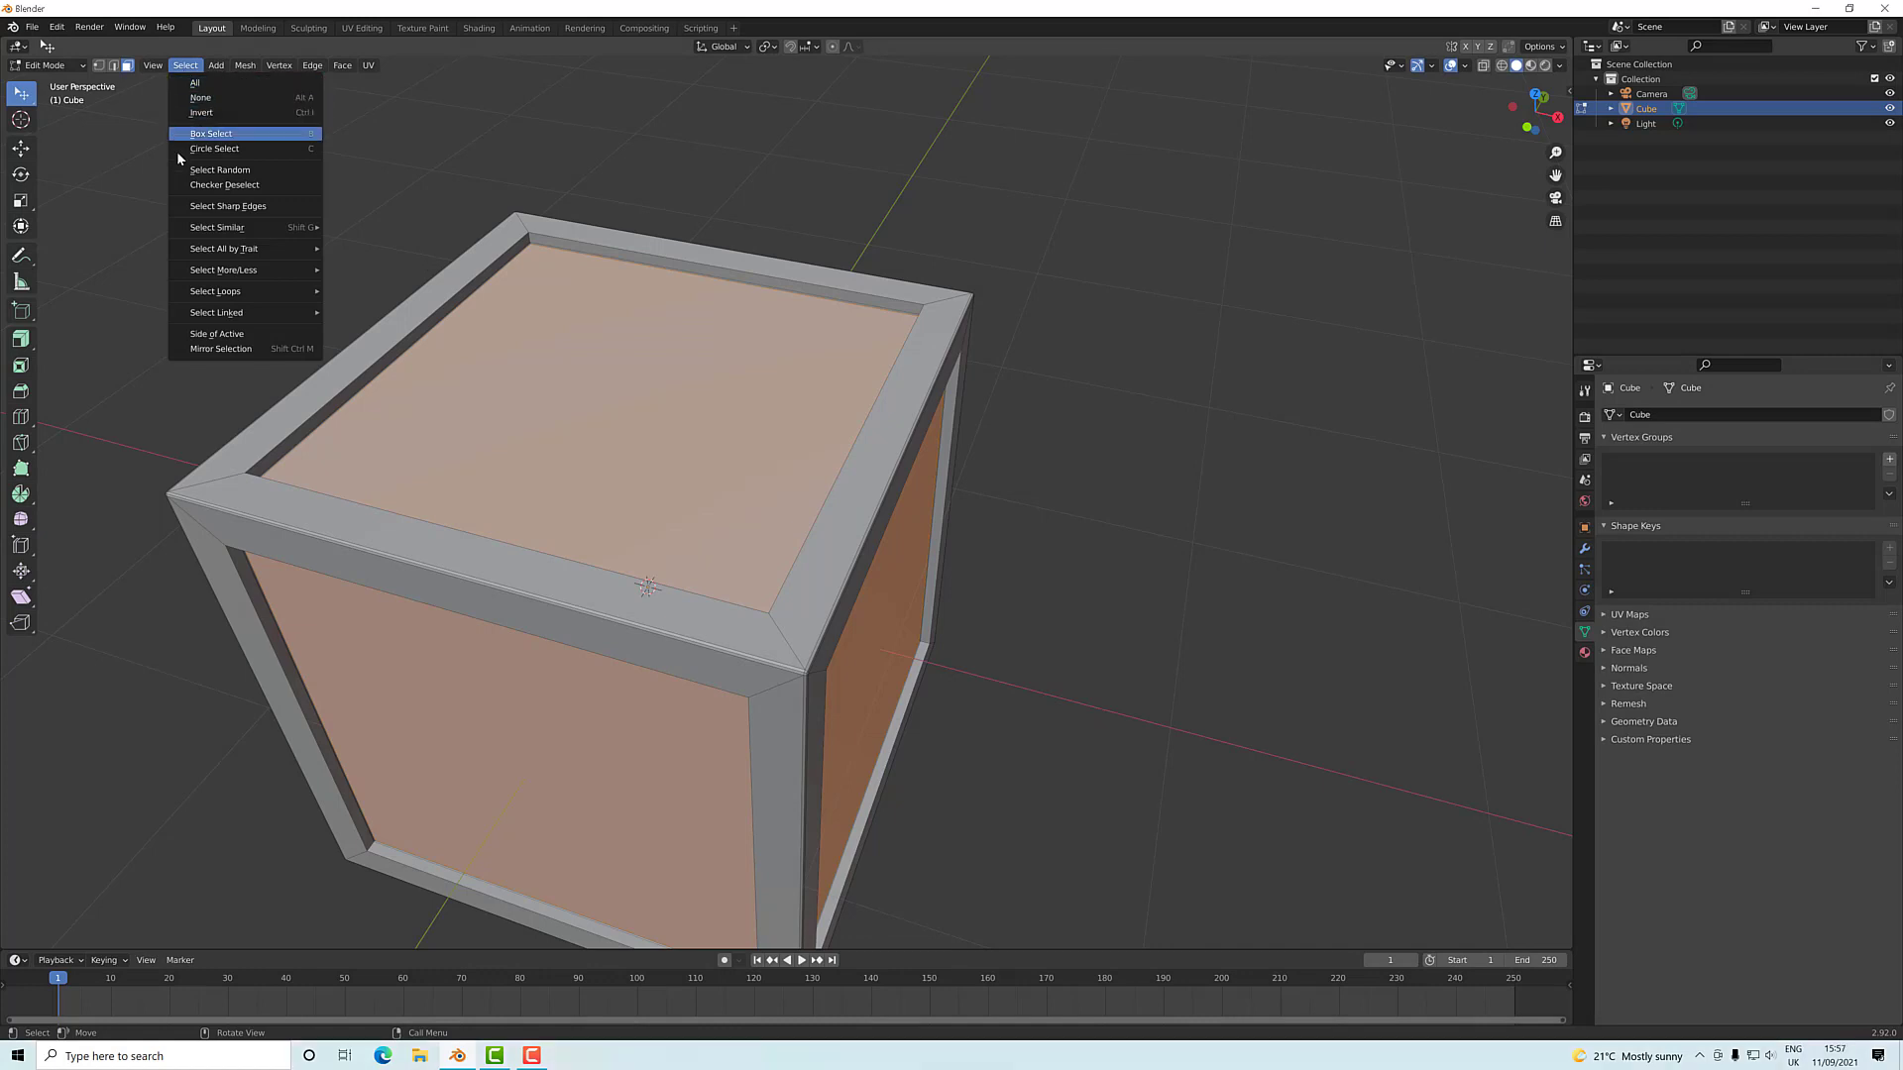
{"action": "mouse_move", "coordinate": [214, 275]}
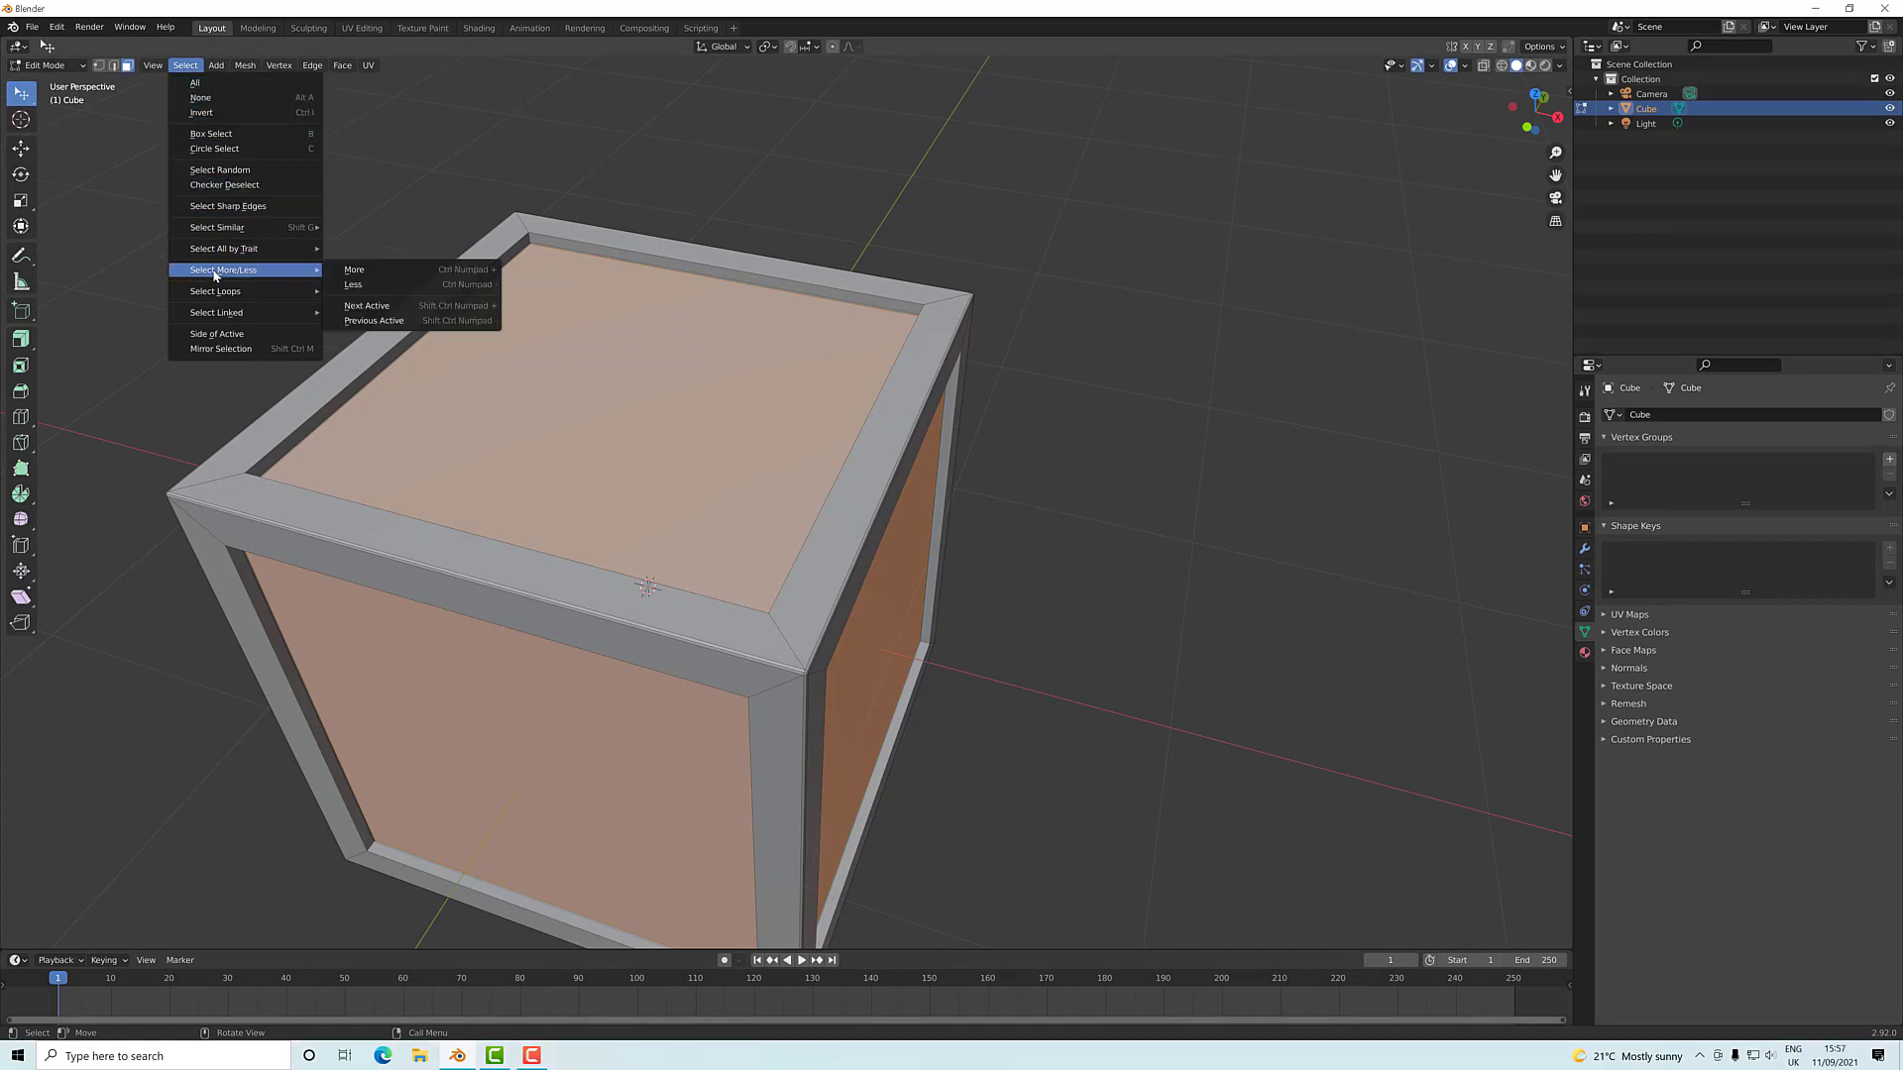
{"action": "left_click", "coordinate": [359, 274]}
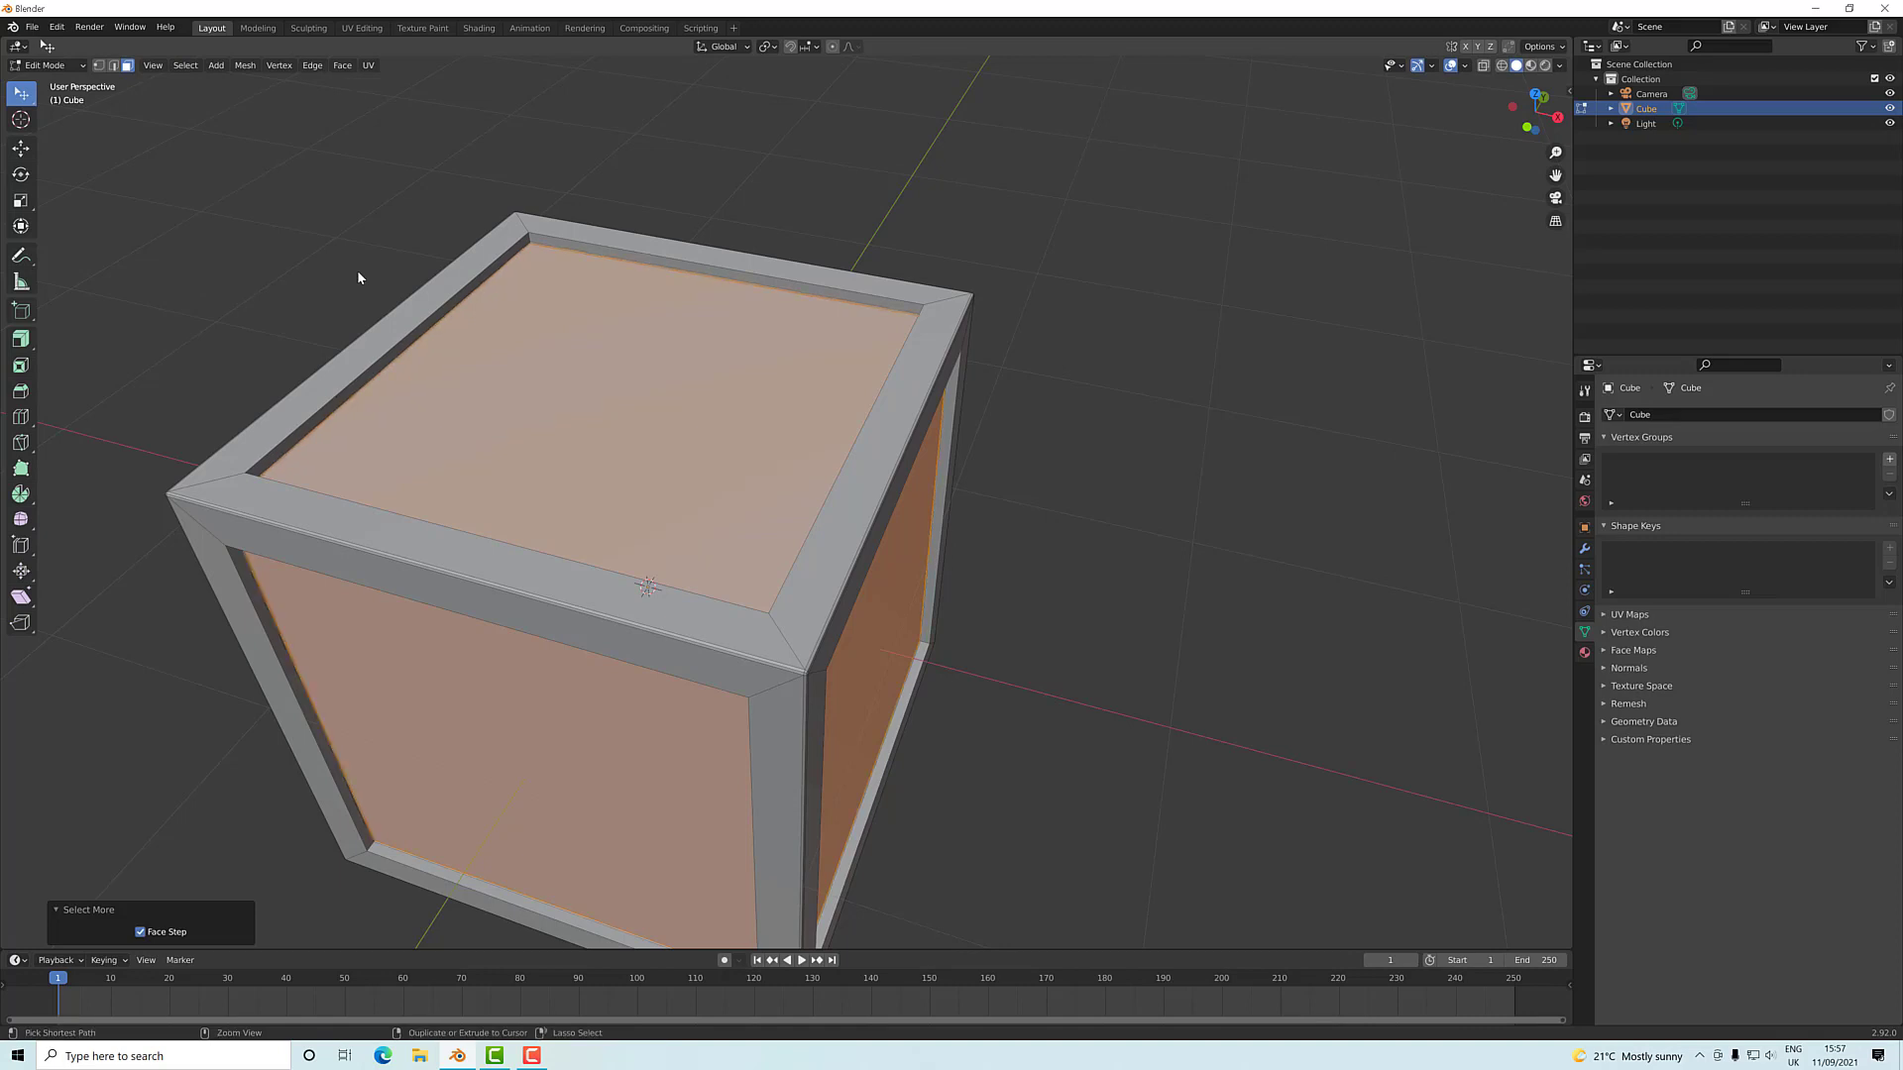
{"action": "key", "text": "ctrl+KP_Add"}
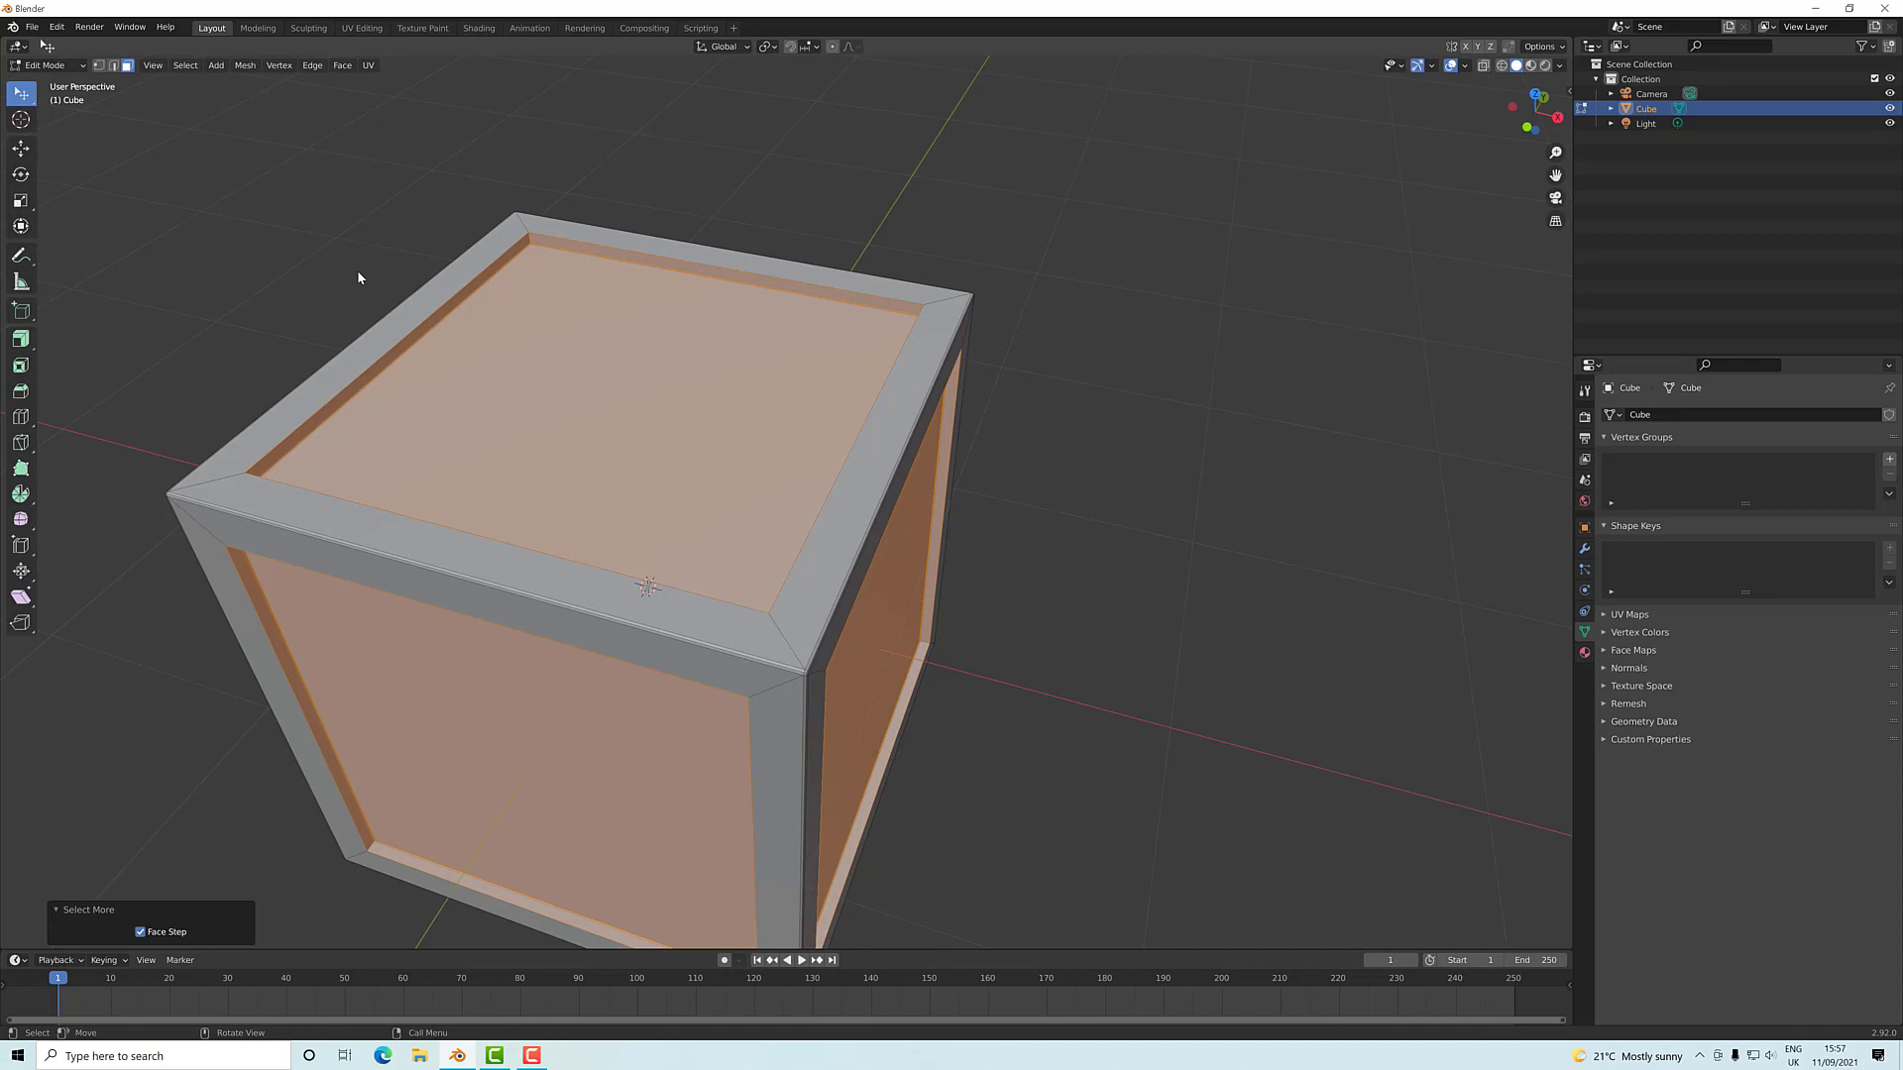
{"action": "scroll", "coordinate": [277, 451], "scroll_direction": "up", "scroll_amount": 2}
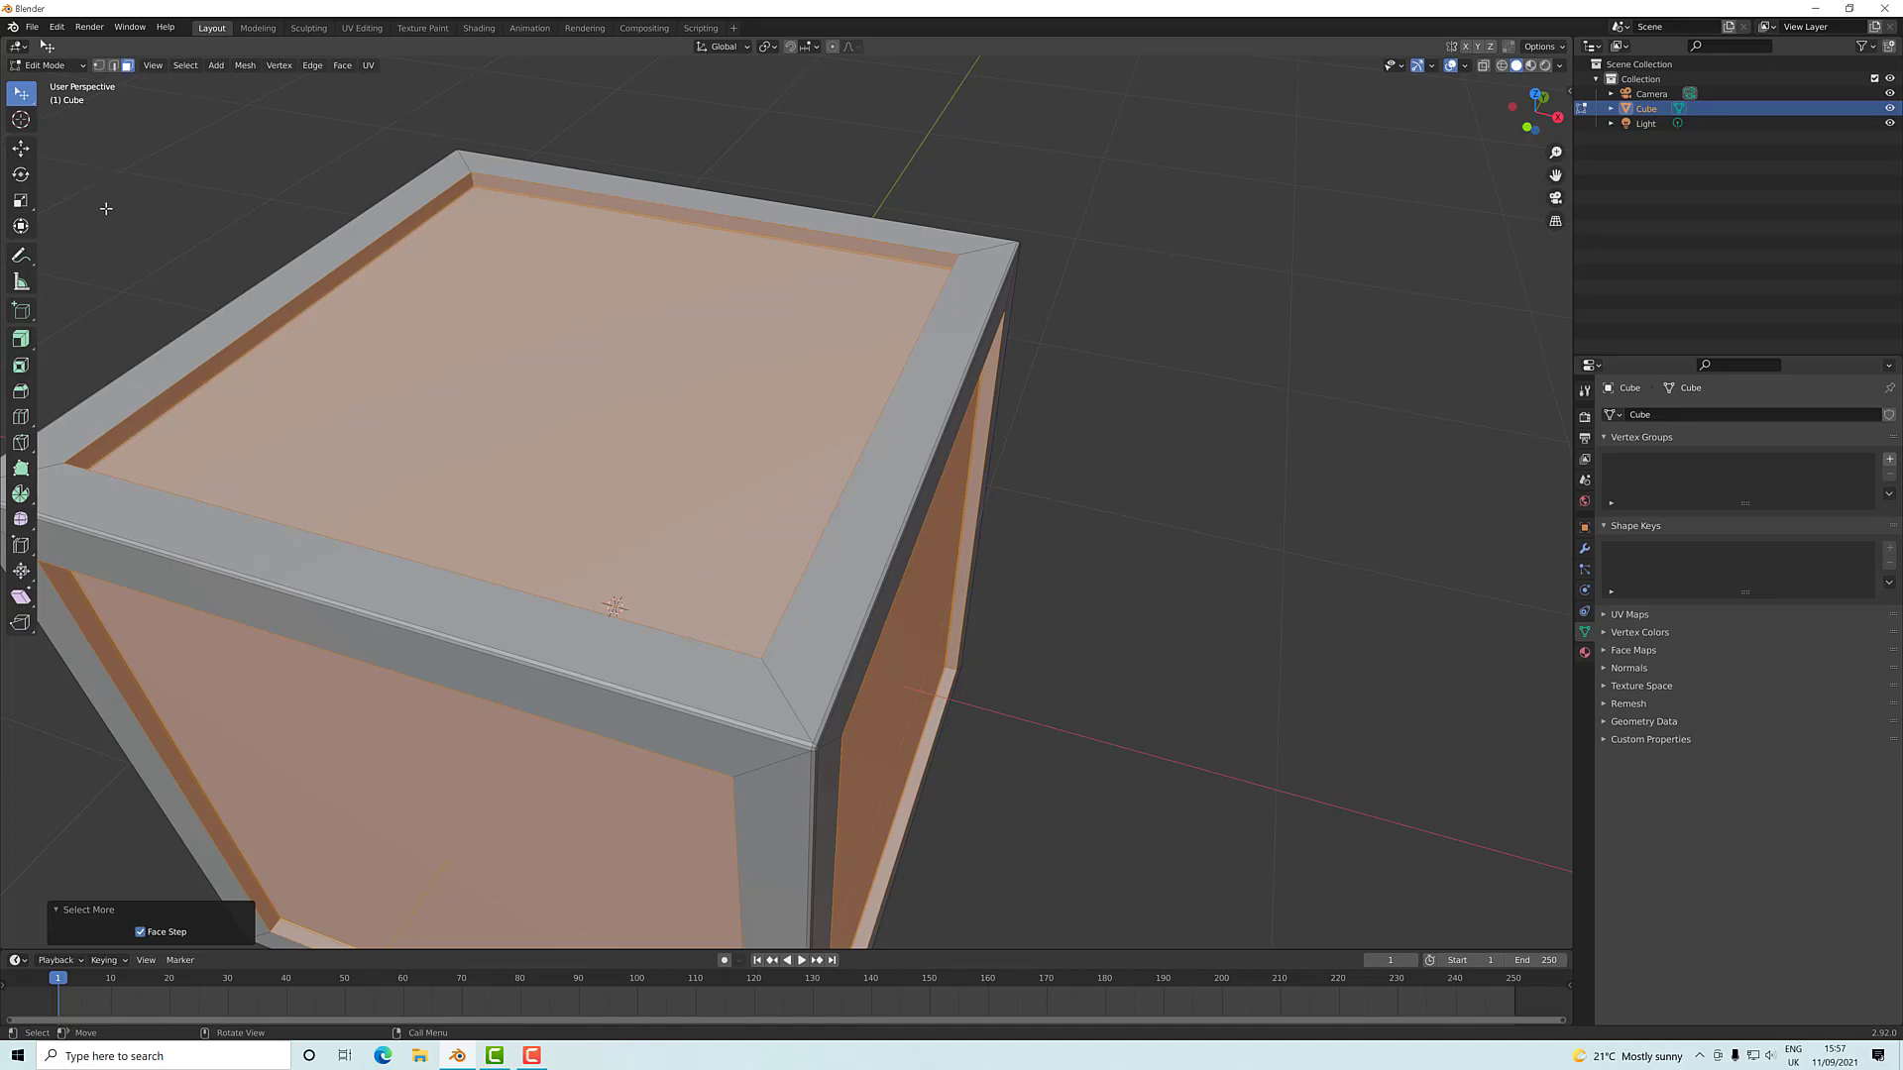
- Convert the face selection to its boundary loops along the outer rims of the recesses
{"action": "left_click", "coordinate": [185, 65]}
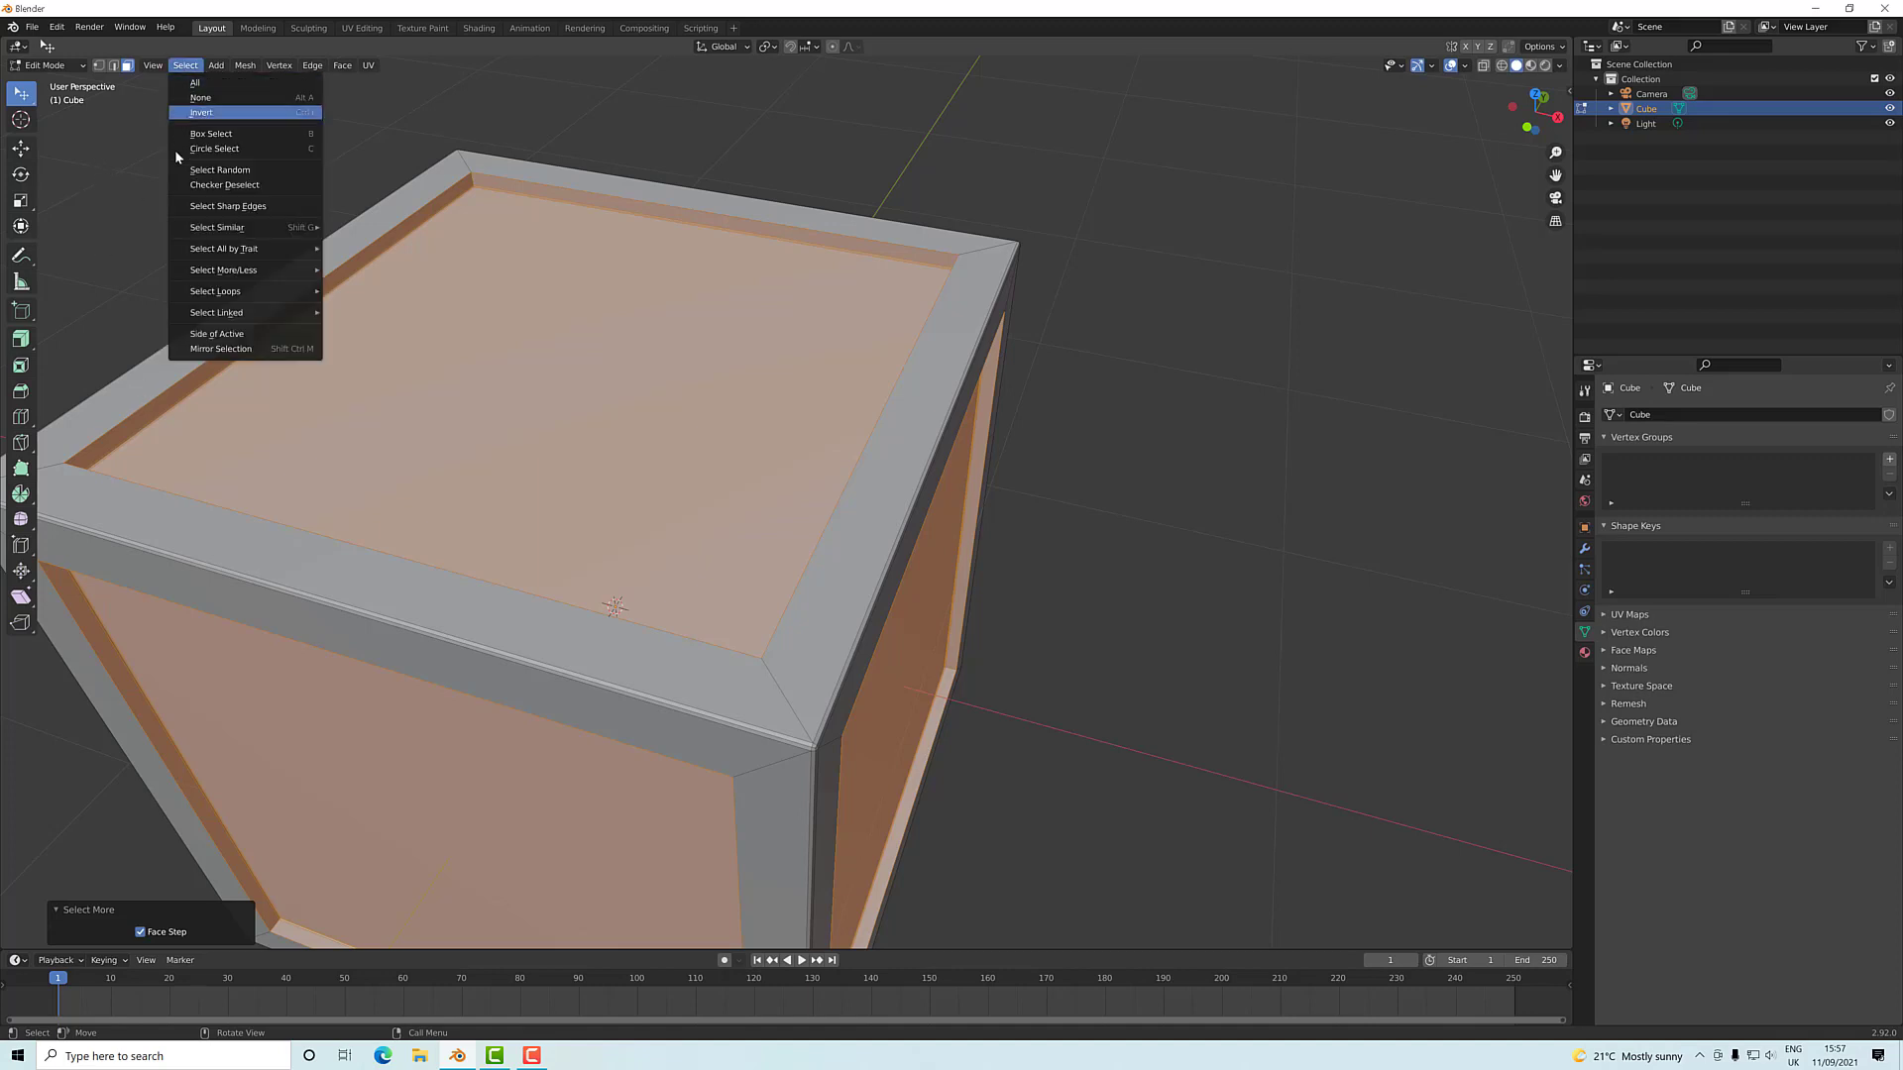
{"action": "left_click", "coordinate": [188, 65]}
{"action": "left_click", "coordinate": [187, 65]}
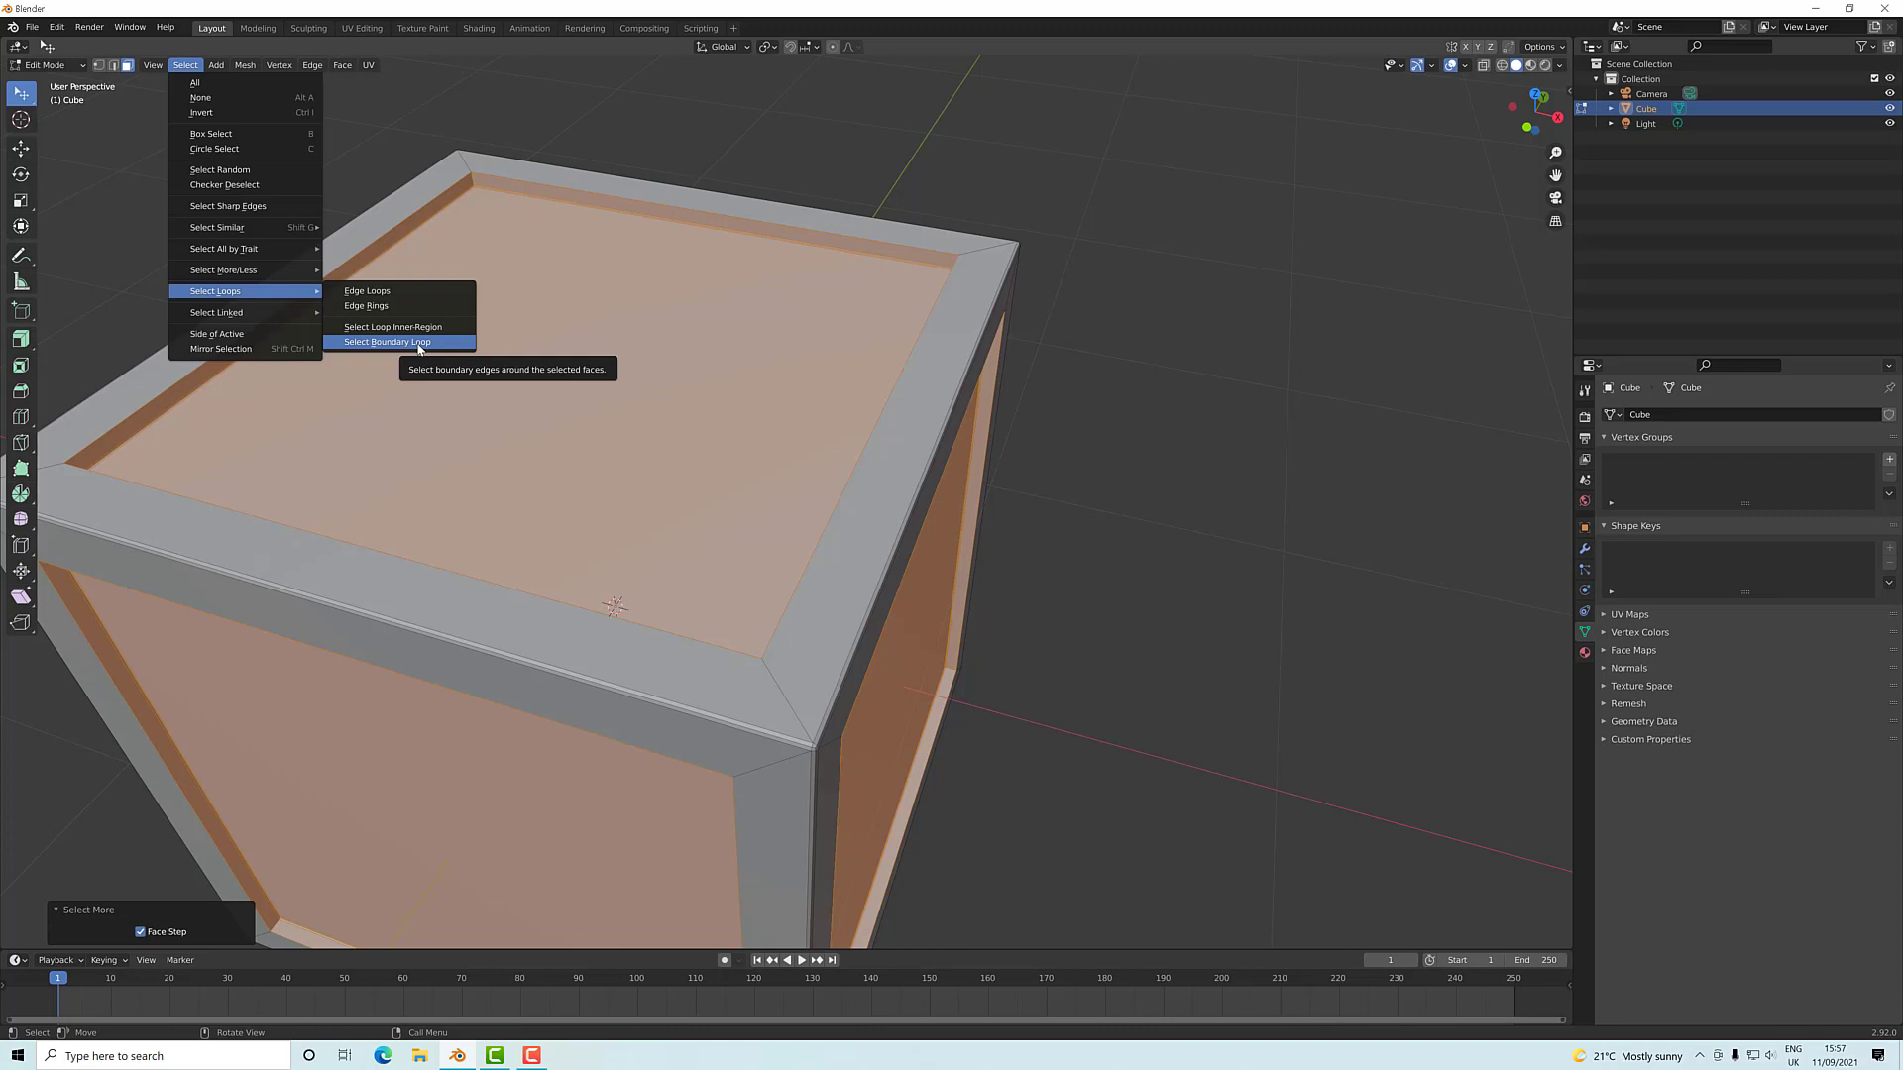
{"action": "left_click", "coordinate": [418, 342]}
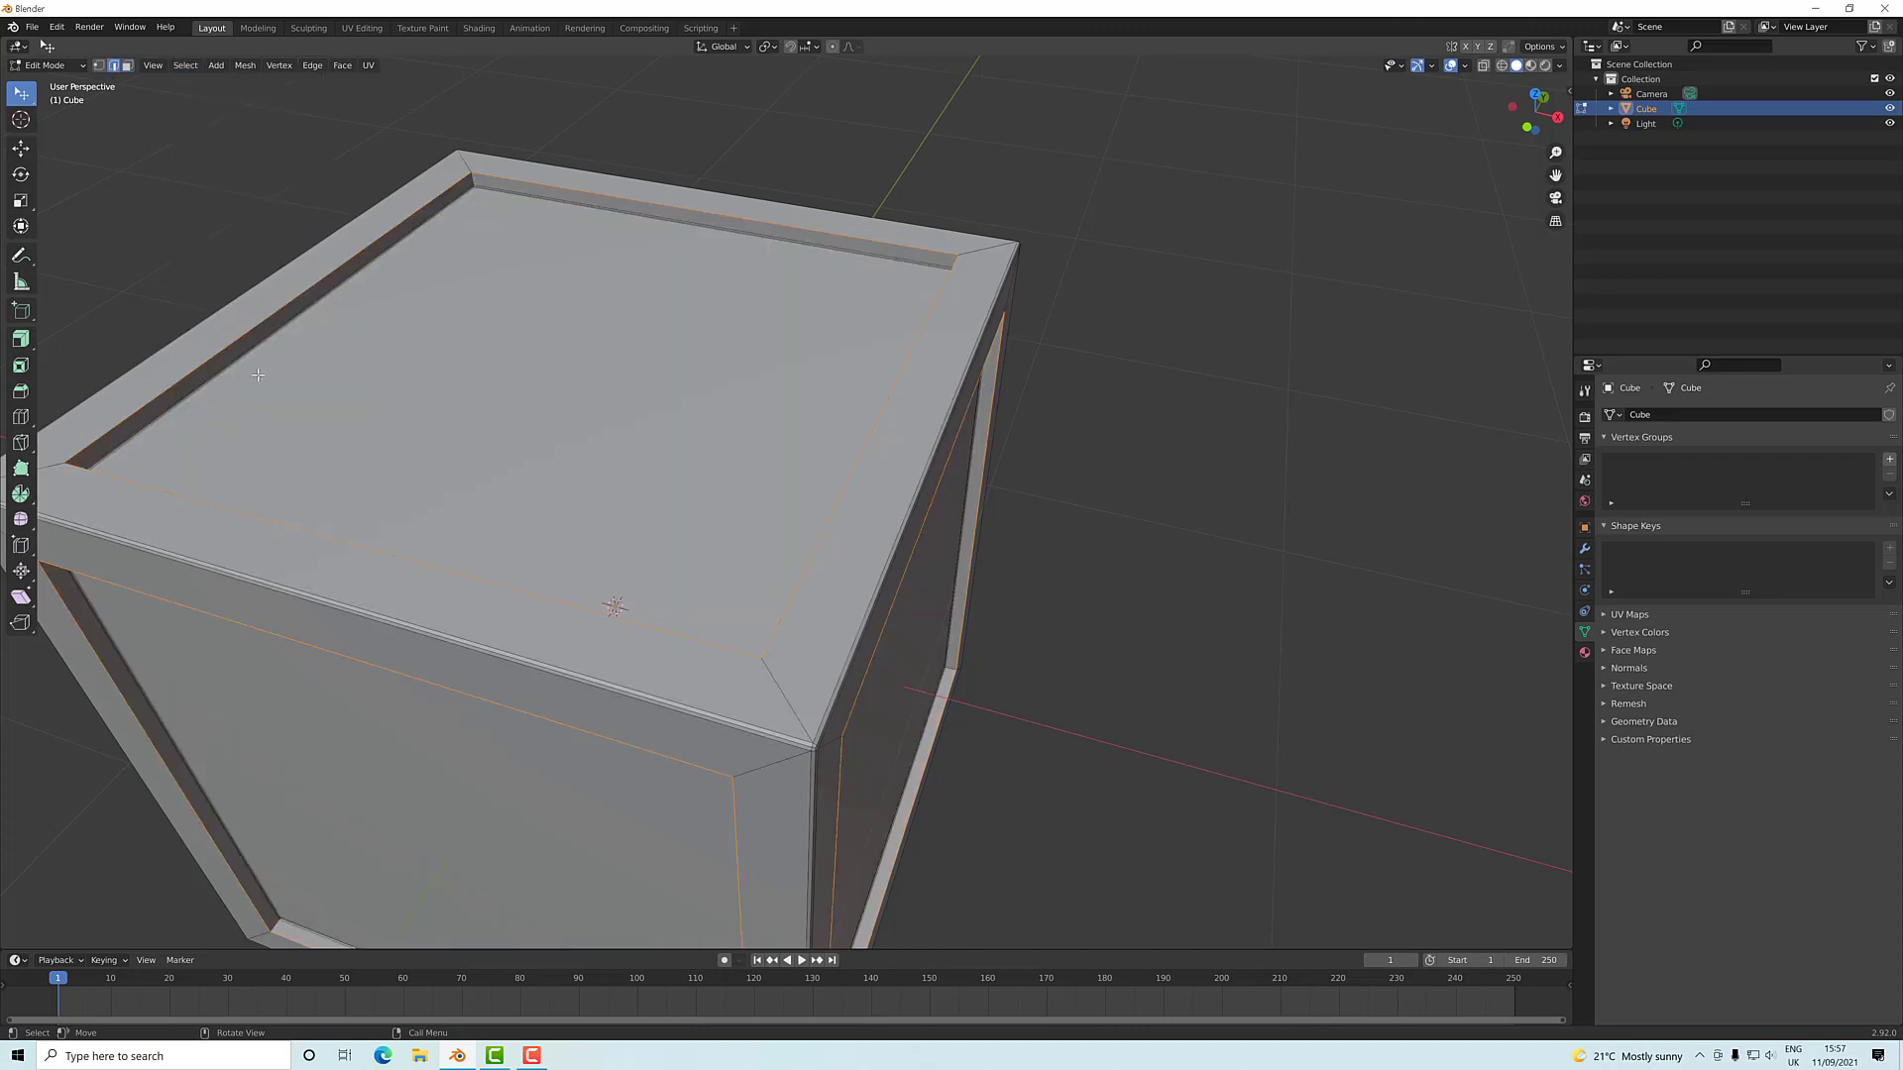
- Bevel the selected outer rim edges of the recesses with a width of 5 mm
{"action": "key", "text": "ctrl+b"}
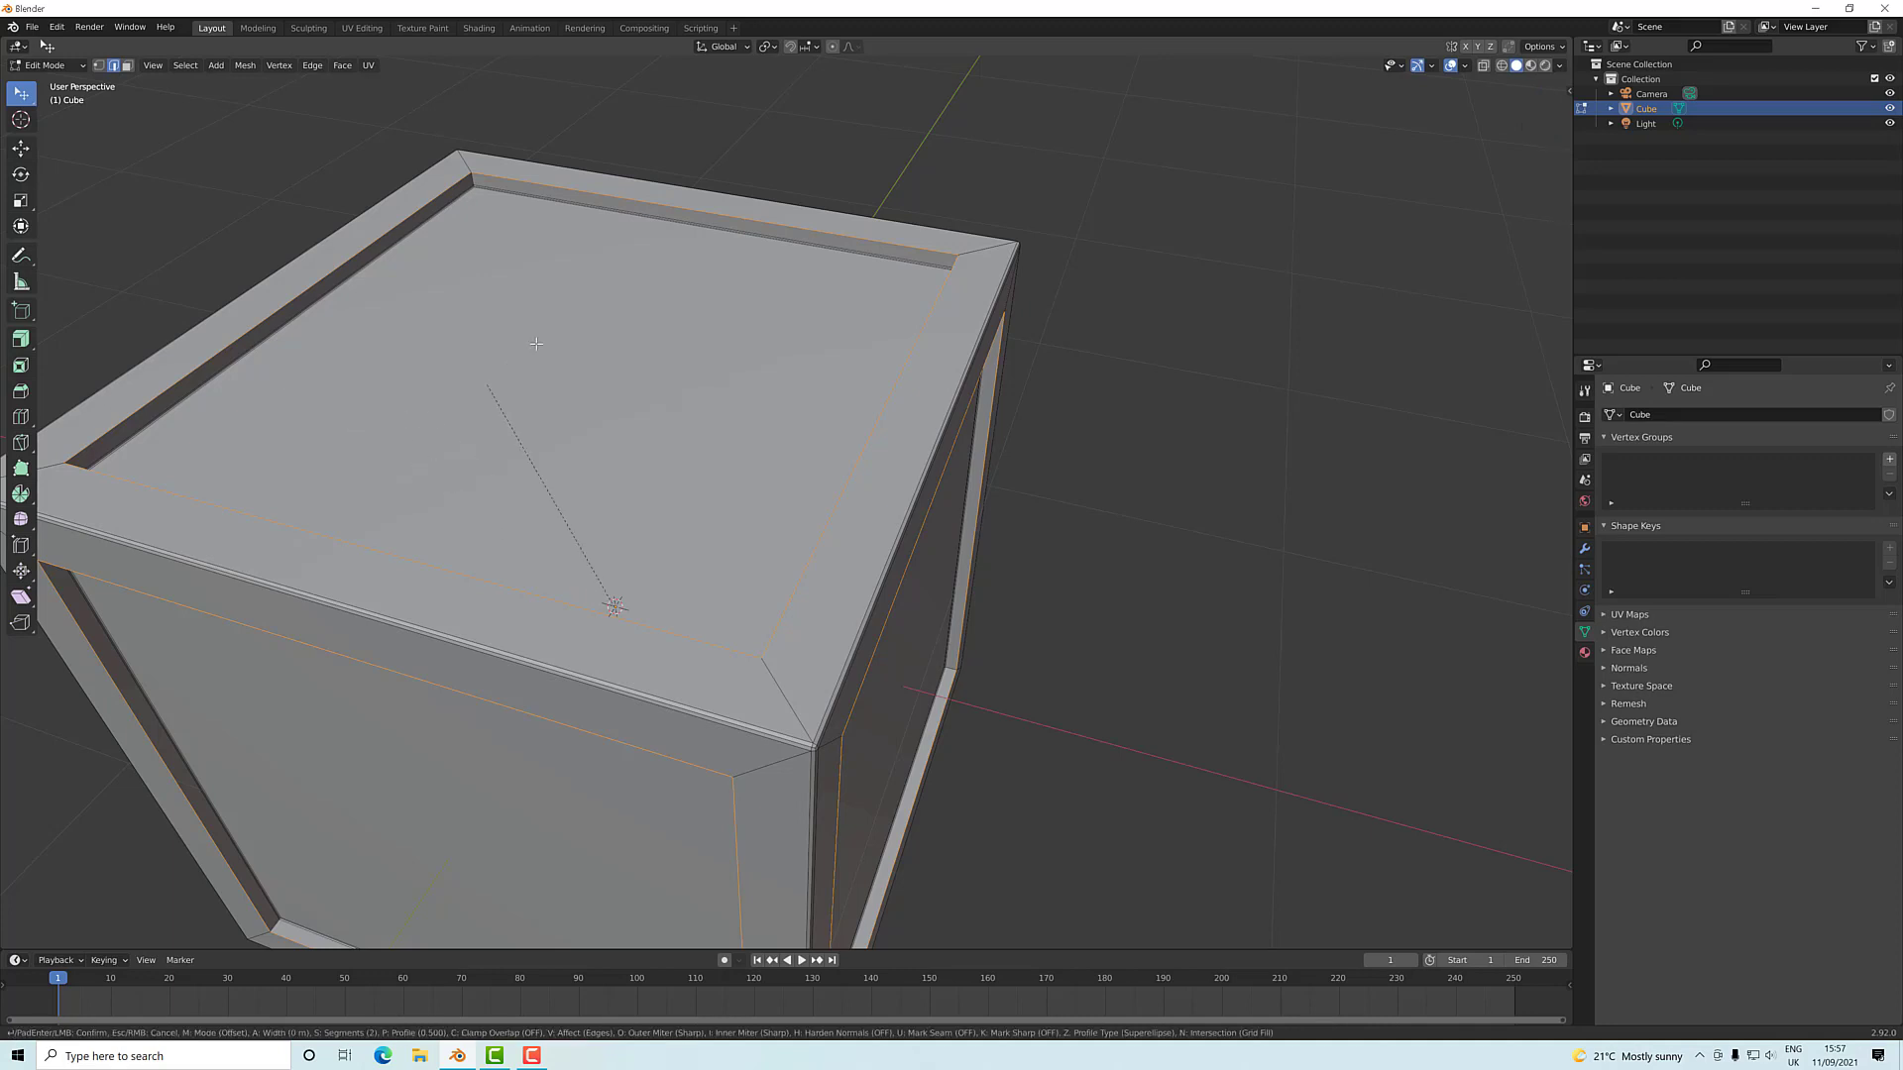
{"action": "left_click", "coordinate": [534, 380]}
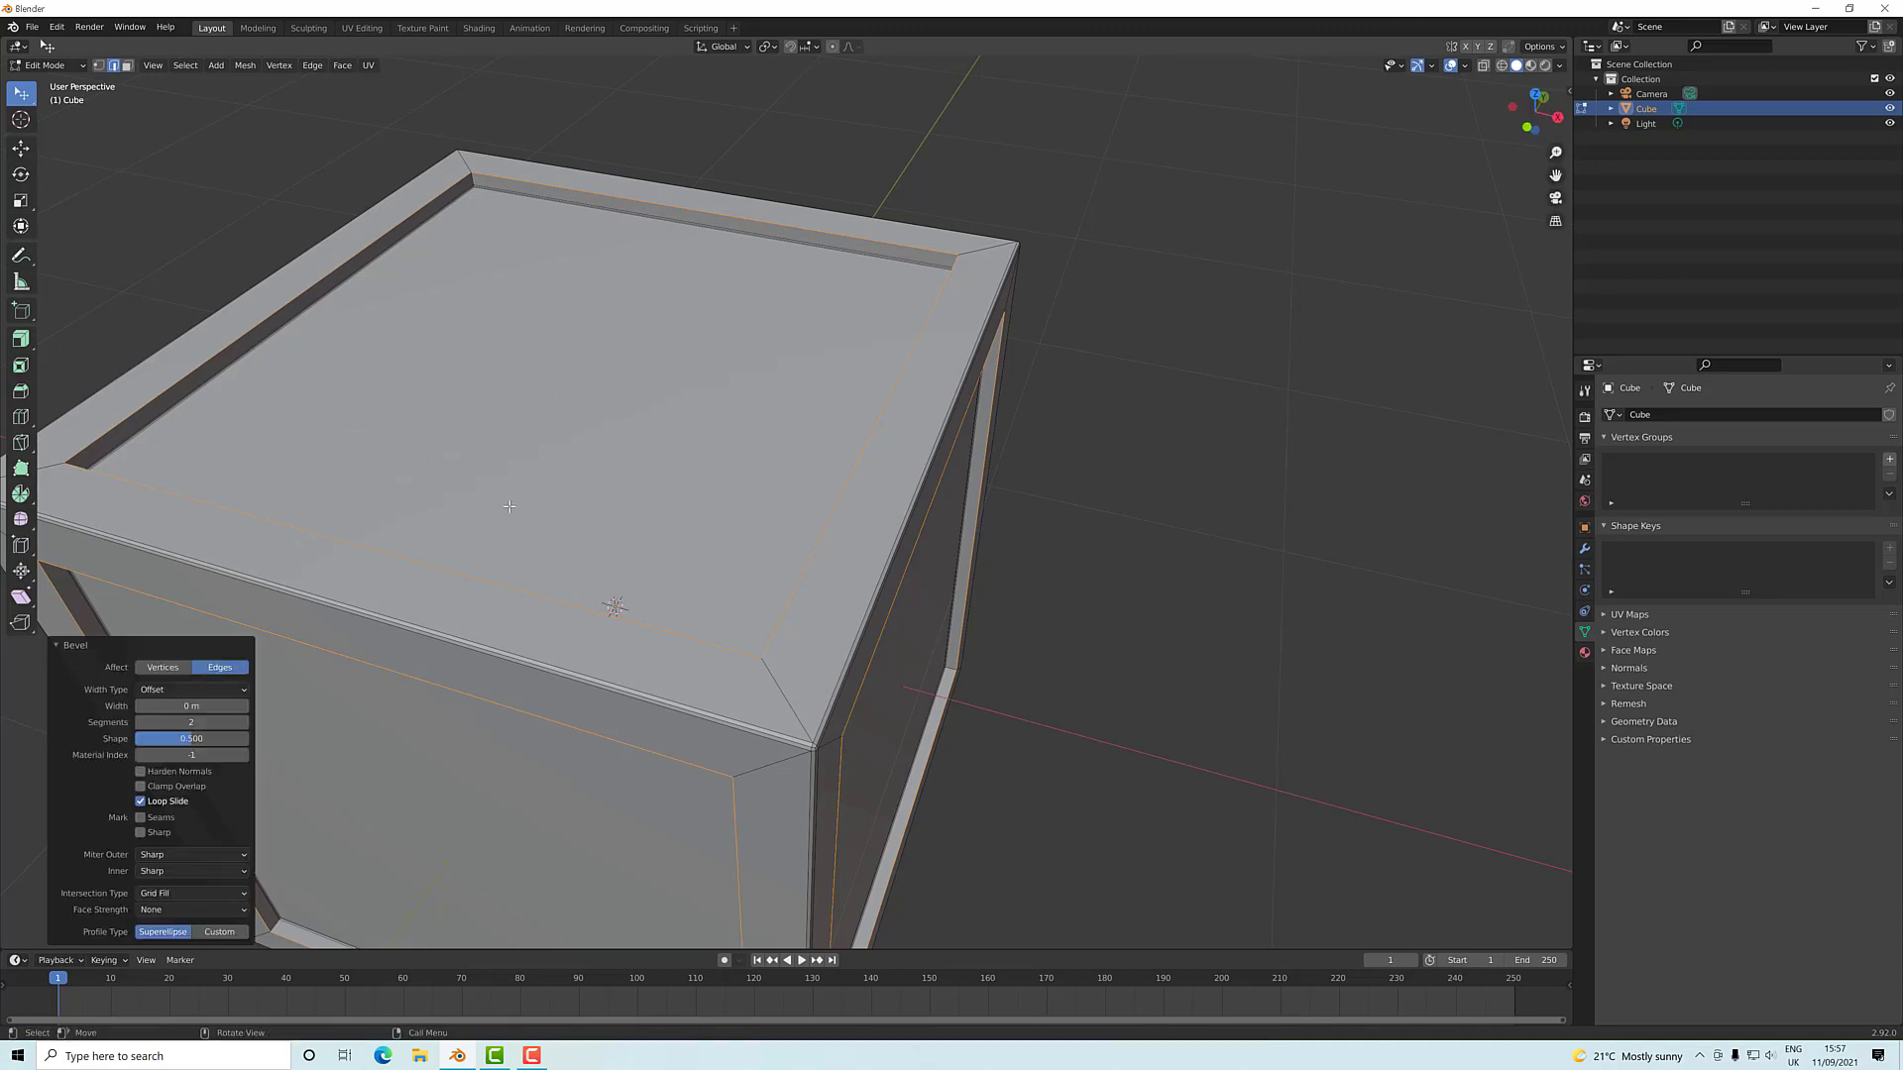
{"action": "left_click", "coordinate": [235, 703]}
{"action": "type", "text": "2mm"}
{"action": "key", "text": "BackSpace"}
{"action": "key", "text": "BackSpace"}
{"action": "key", "text": "BackSpace"}
{"action": "type", "text": "5mm"}
{"action": "key", "text": "Return"}
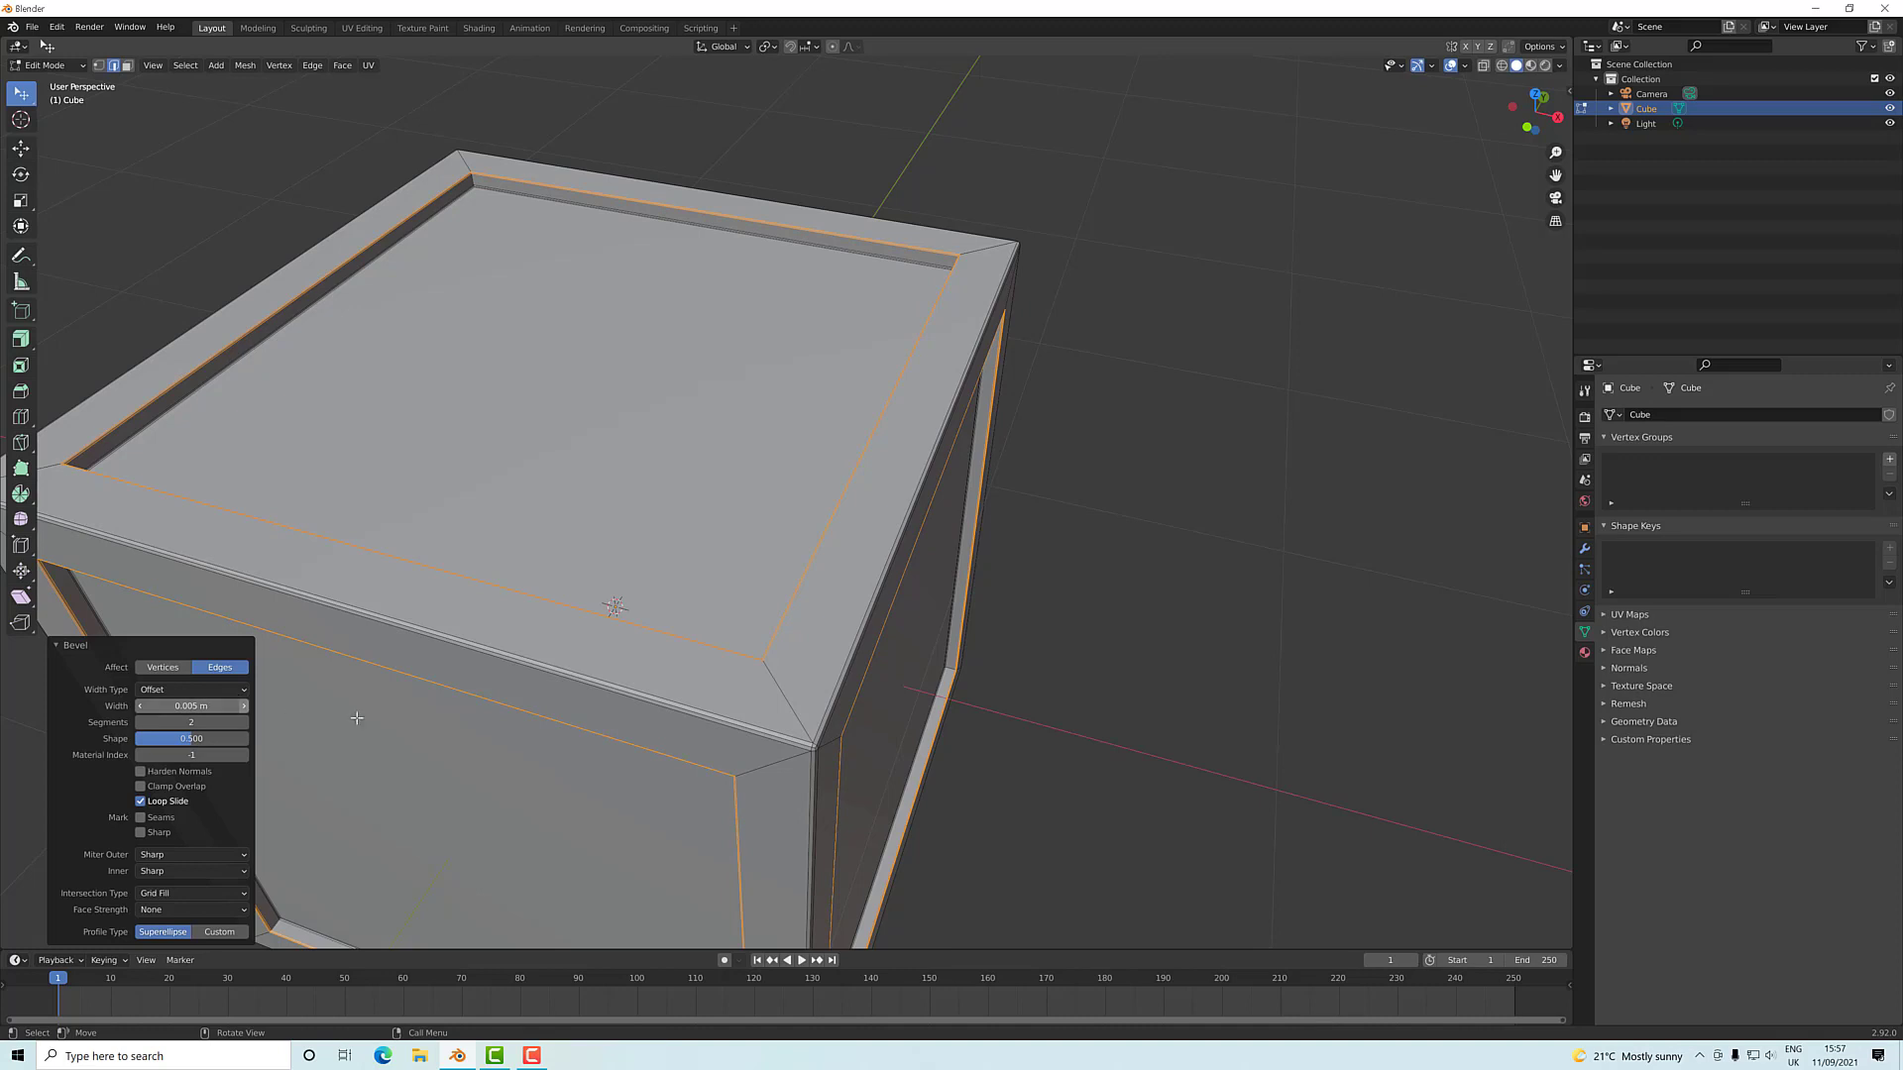
- Clear the selection and examine the bevelled rims and corners of the crate from several sides
{"action": "scroll", "coordinate": [570, 611], "scroll_direction": "down", "scroll_amount": 1}
{"action": "scroll", "coordinate": [570, 611], "scroll_direction": "down", "scroll_amount": 1}
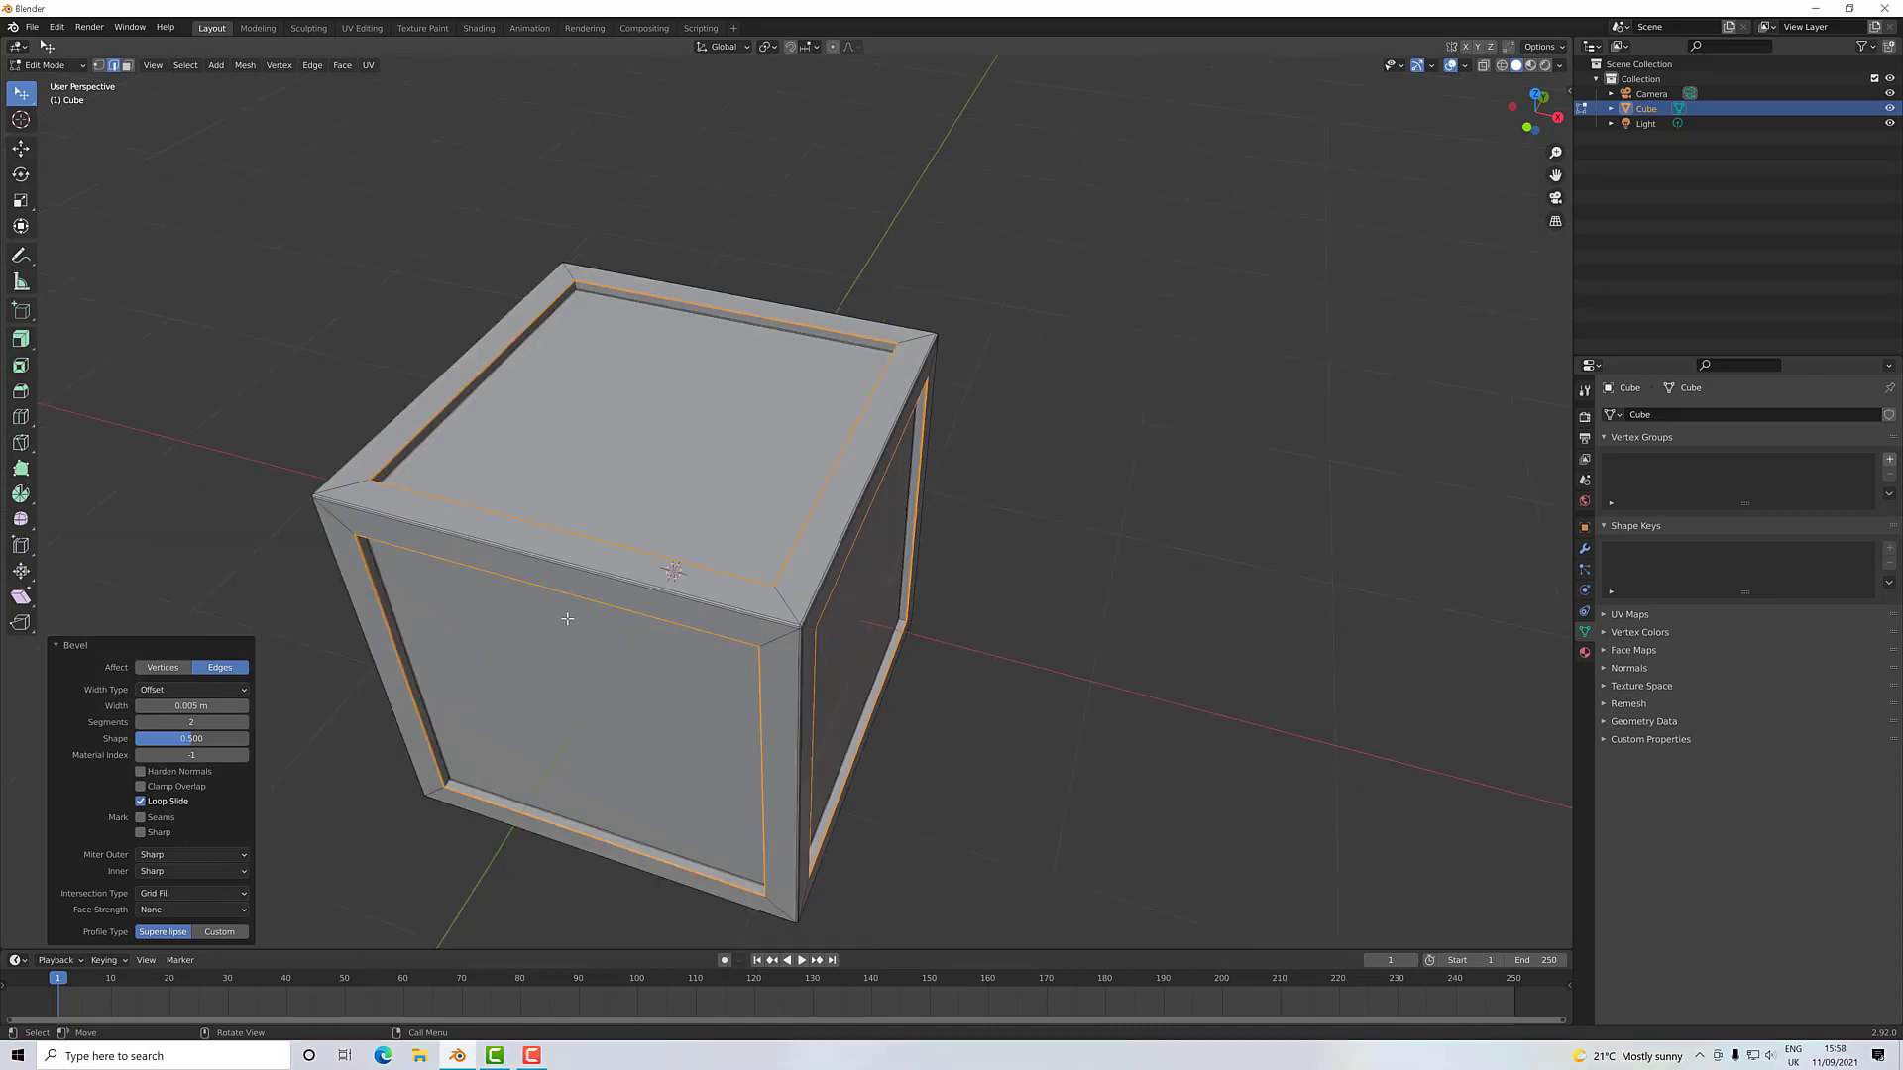
{"action": "middle_click_drag", "start_coordinate": [723, 600], "coordinate": [678, 521]}
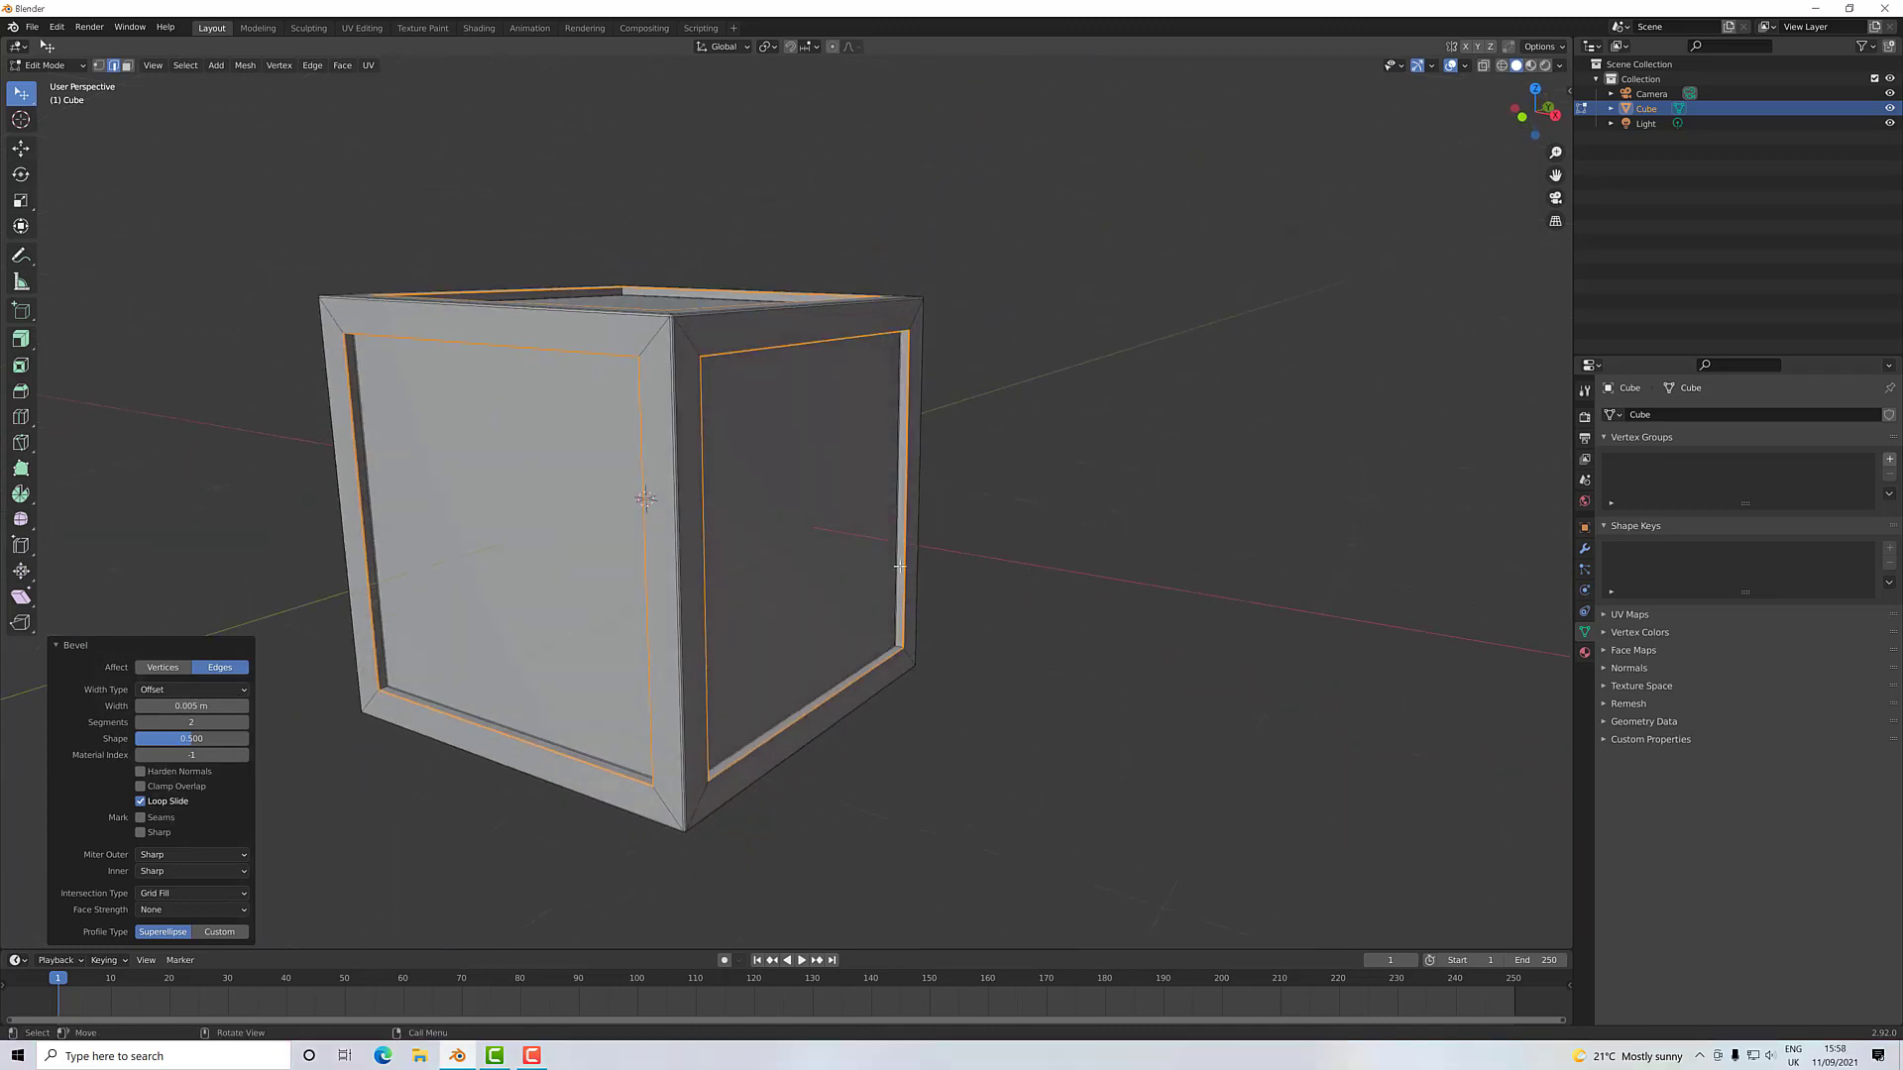
{"action": "left_click", "coordinate": [1086, 560]}
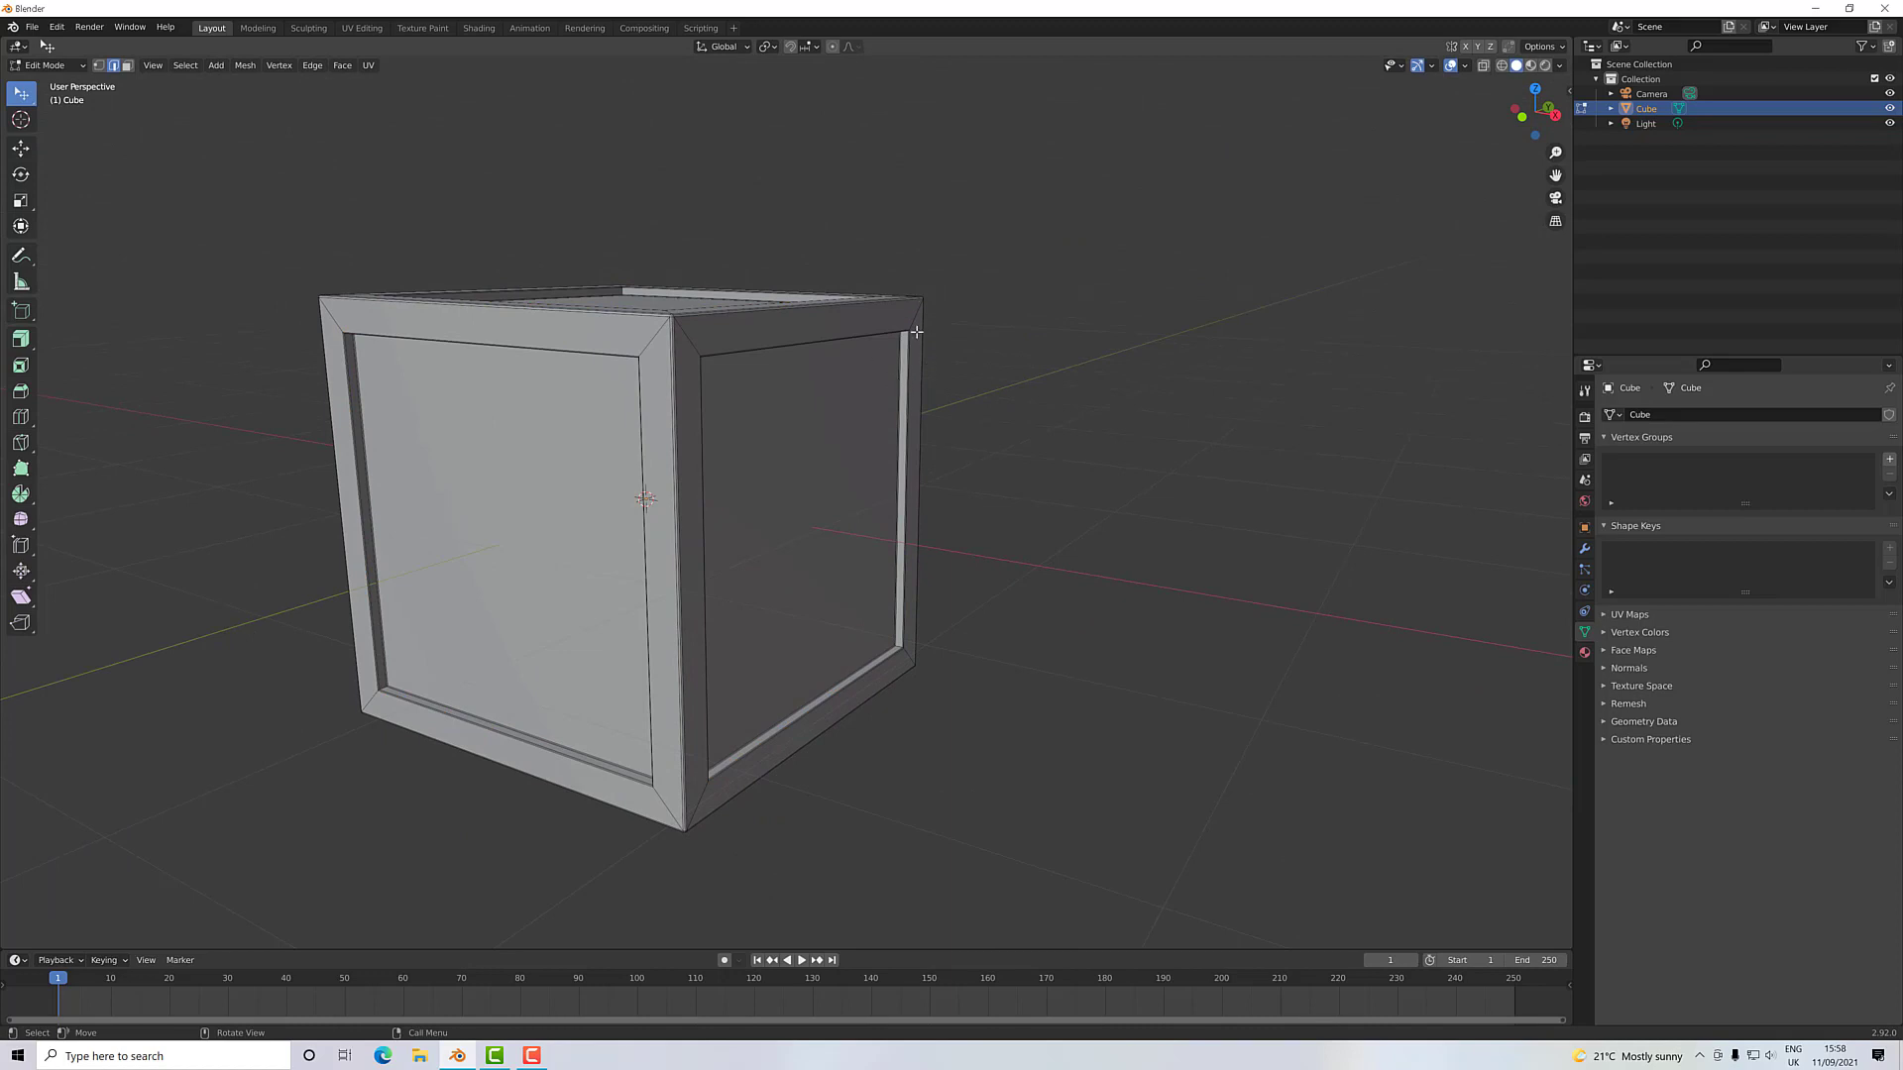
{"action": "scroll", "coordinate": [962, 307], "scroll_direction": "up", "scroll_amount": 6}
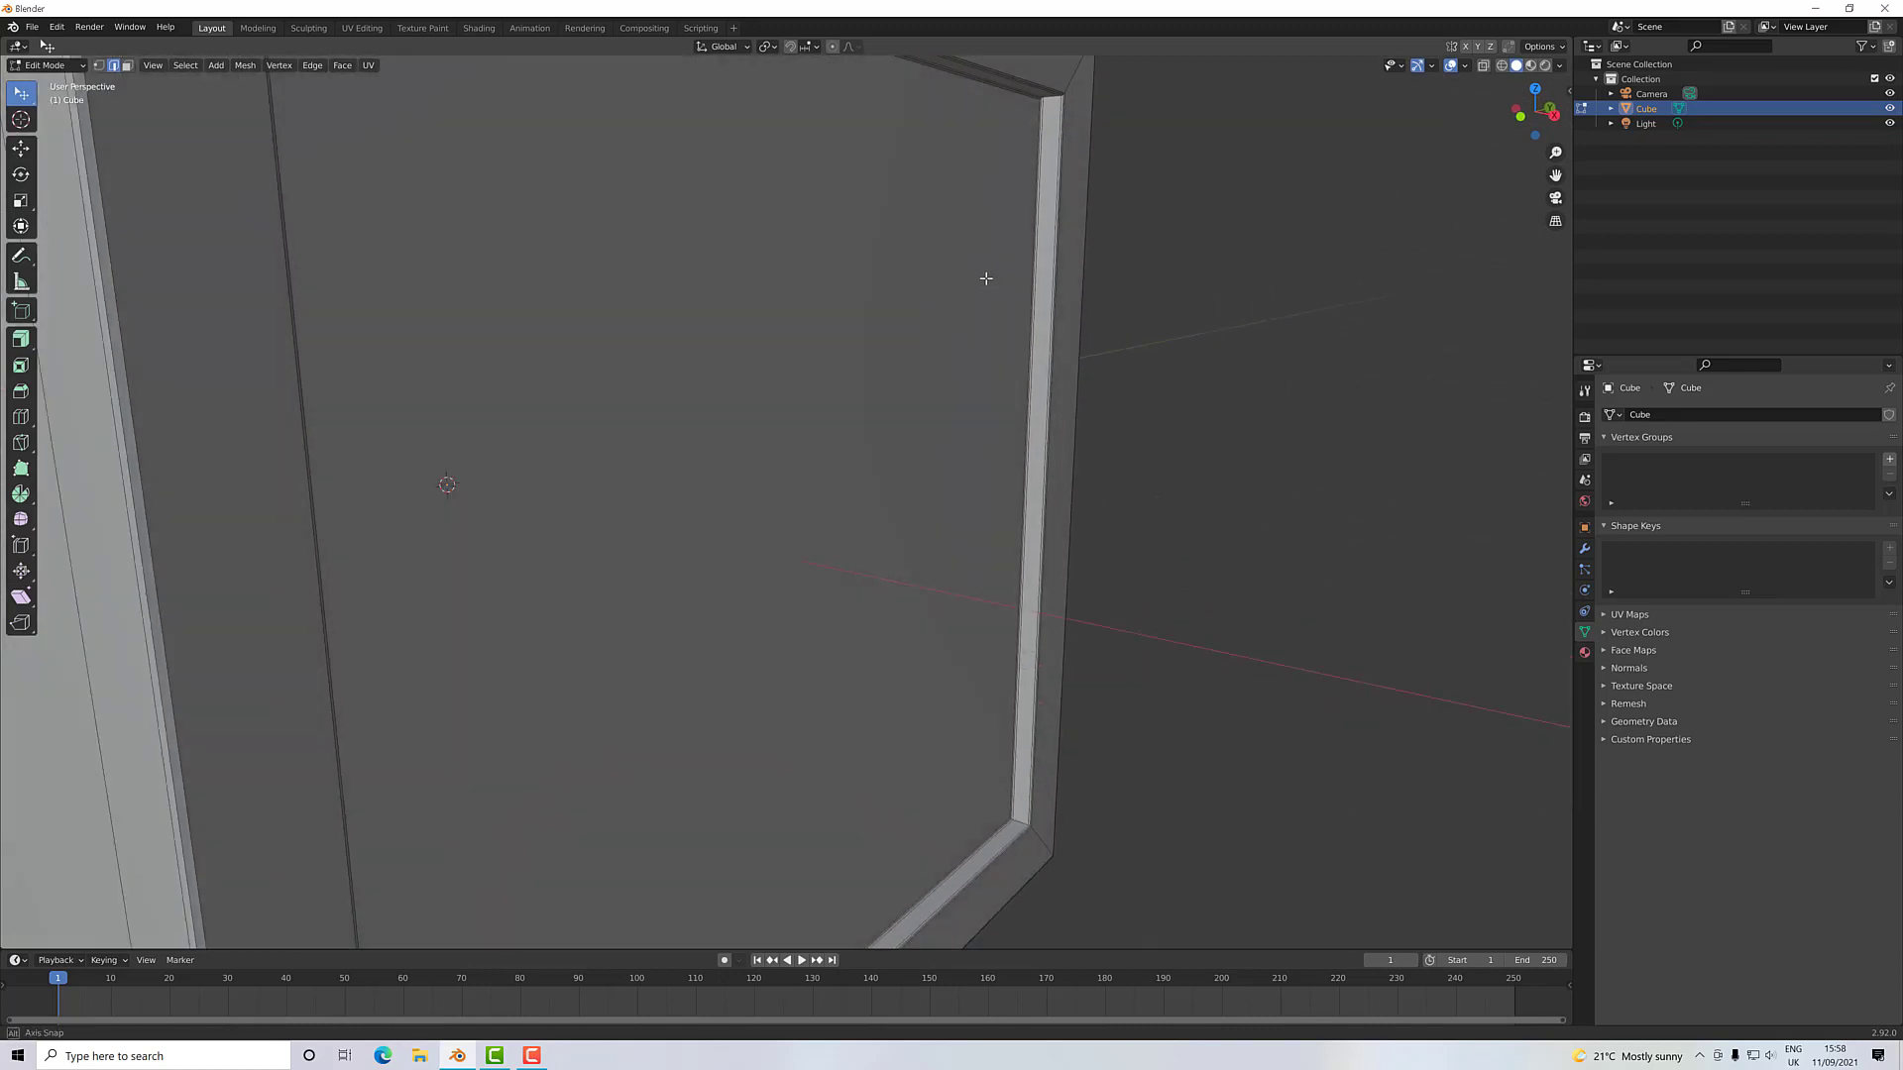
{"action": "middle_click_drag", "start_coordinate": [986, 278], "coordinate": [734, 349]}
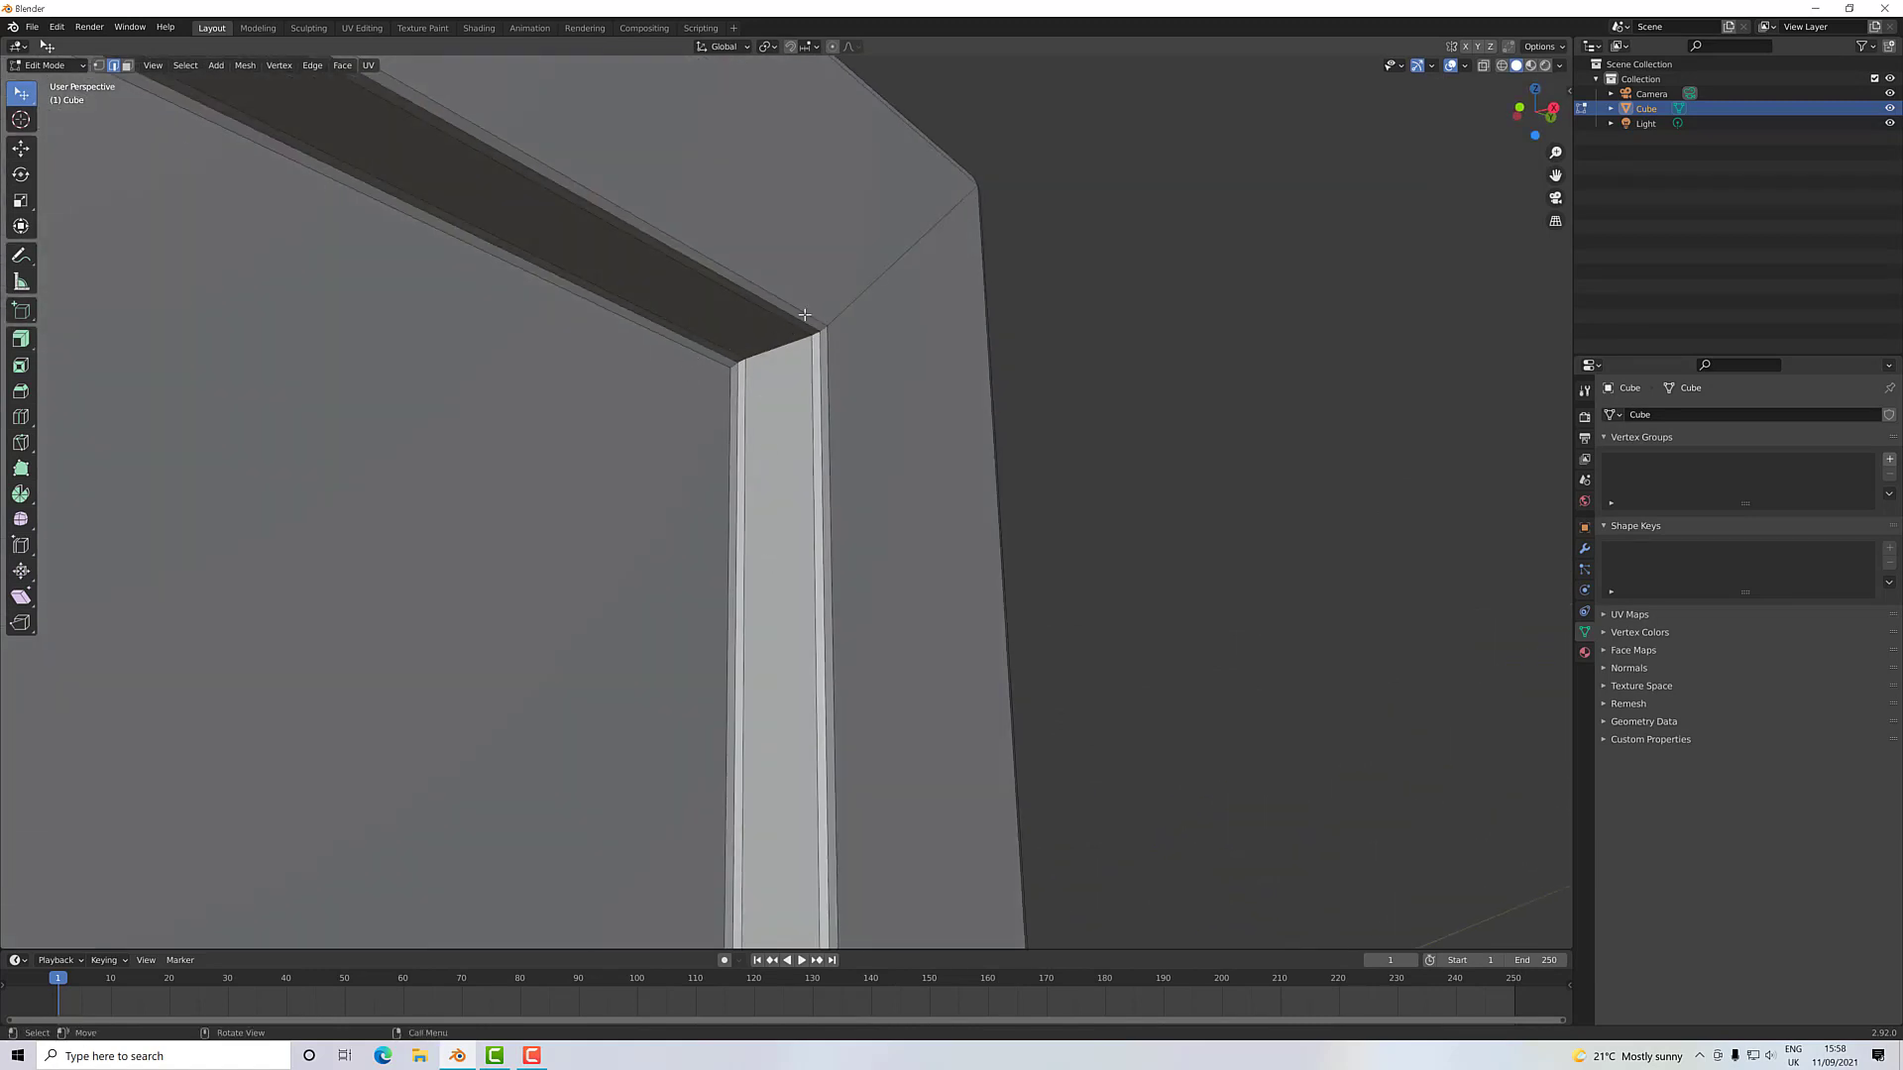
{"action": "scroll", "coordinate": [866, 377], "scroll_direction": "up", "scroll_amount": 2}
{"action": "scroll", "coordinate": [867, 377], "scroll_direction": "down", "scroll_amount": 4}
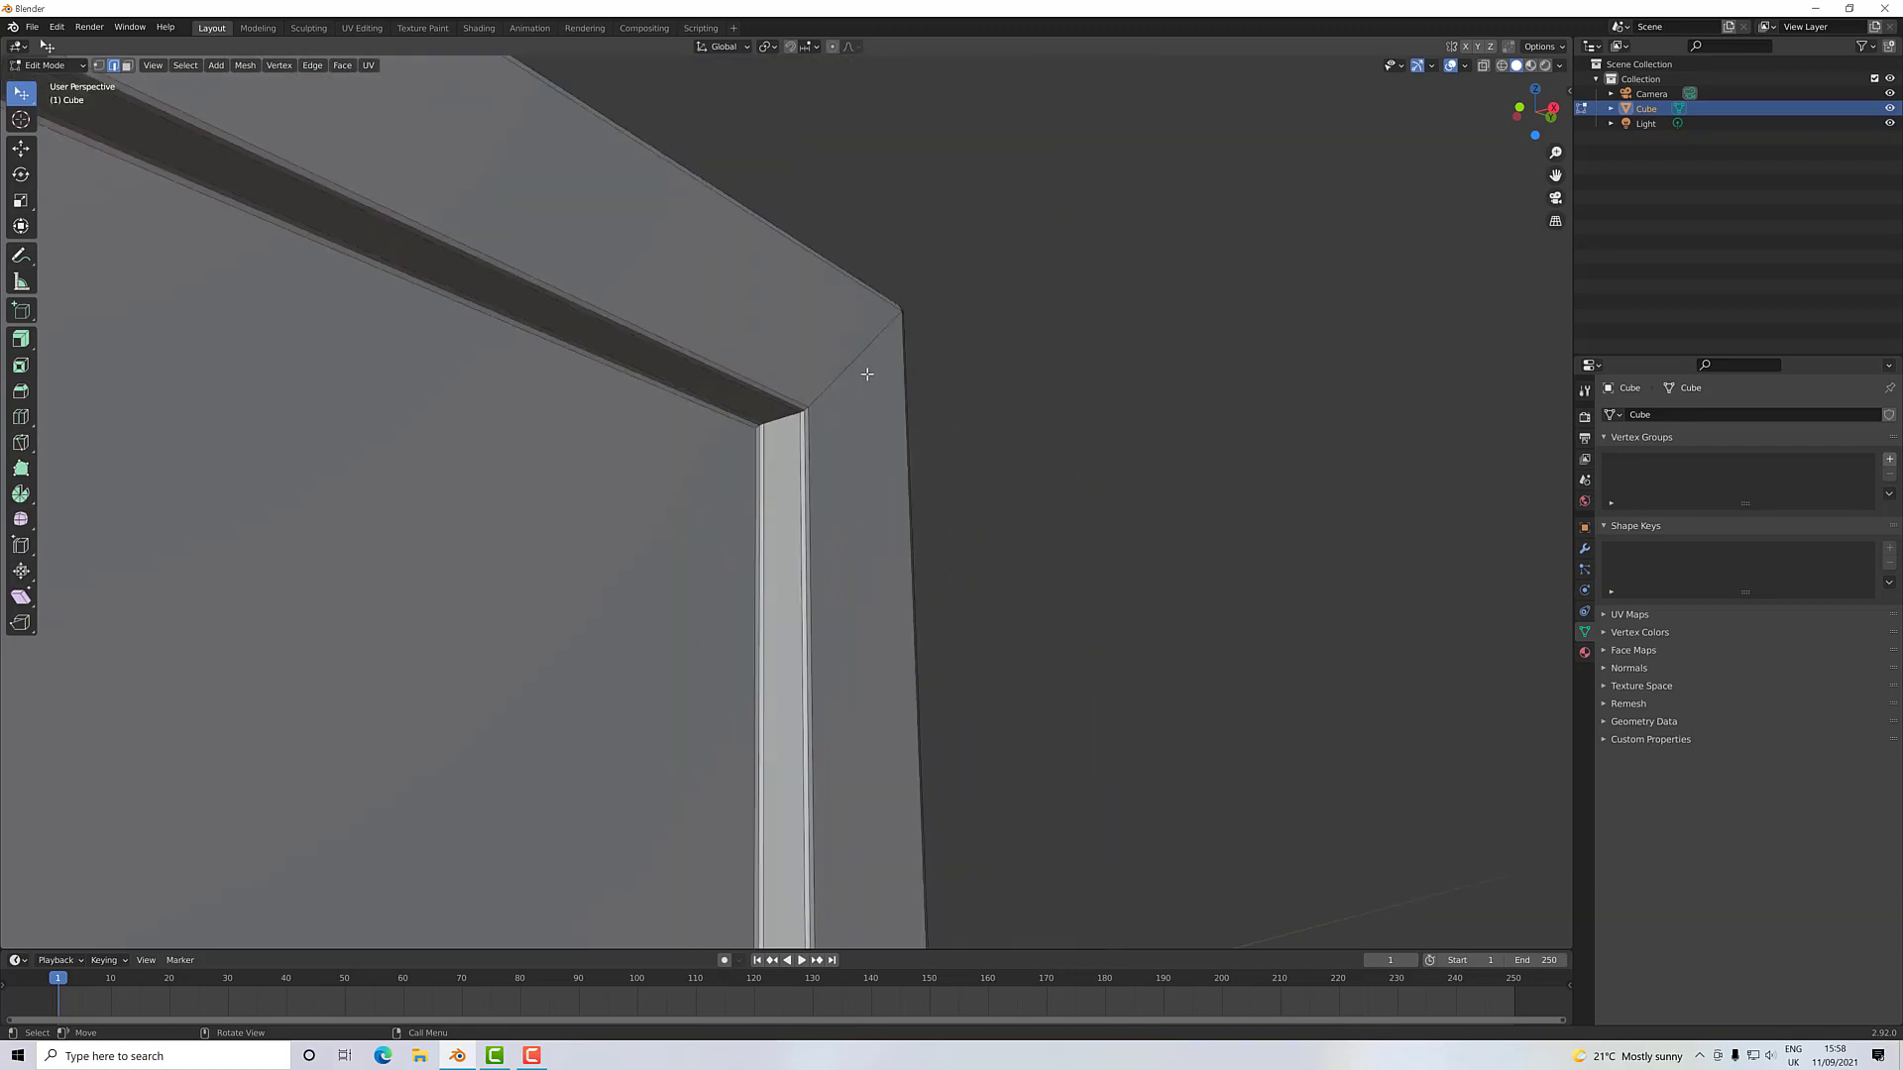
{"action": "middle_click_drag", "start_coordinate": [866, 376], "coordinate": [575, 501]}
{"action": "scroll", "coordinate": [575, 501], "scroll_direction": "up", "scroll_amount": 2}
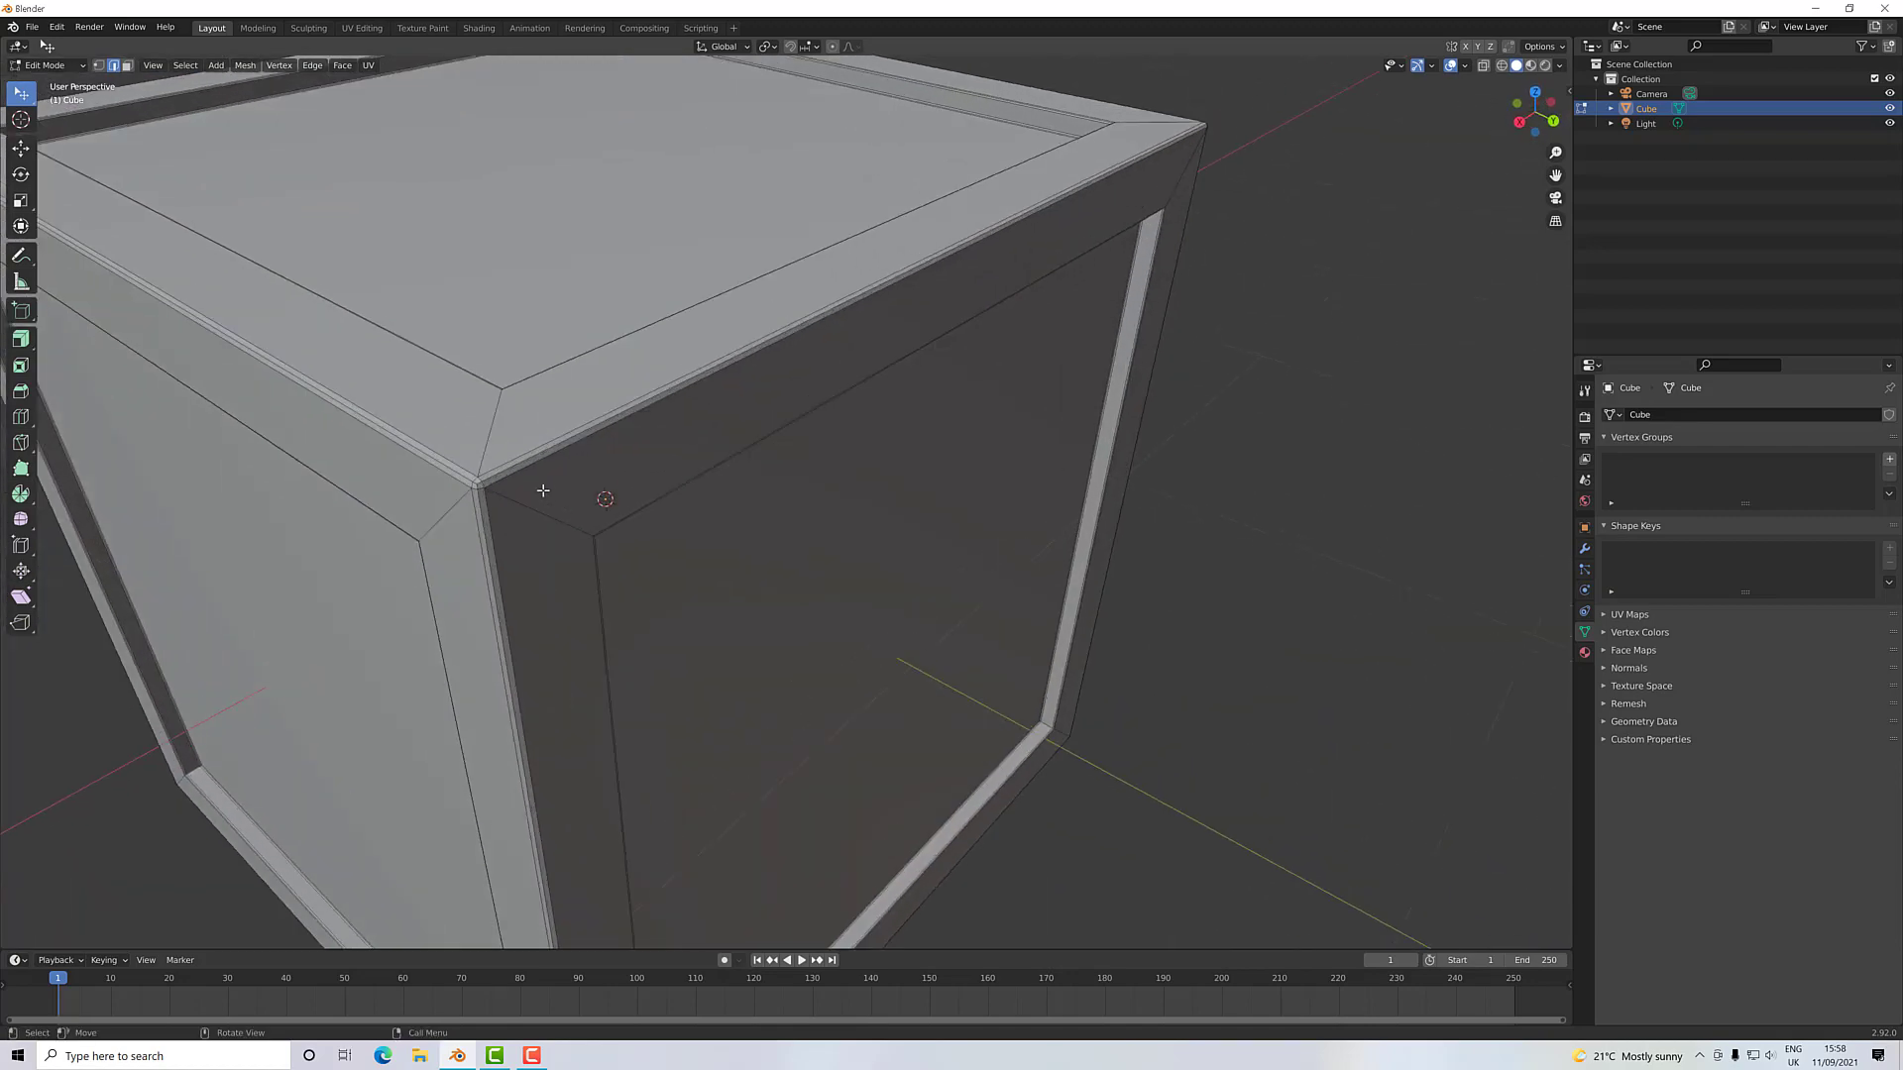
{"action": "scroll", "coordinate": [523, 474], "scroll_direction": "down", "scroll_amount": 5}
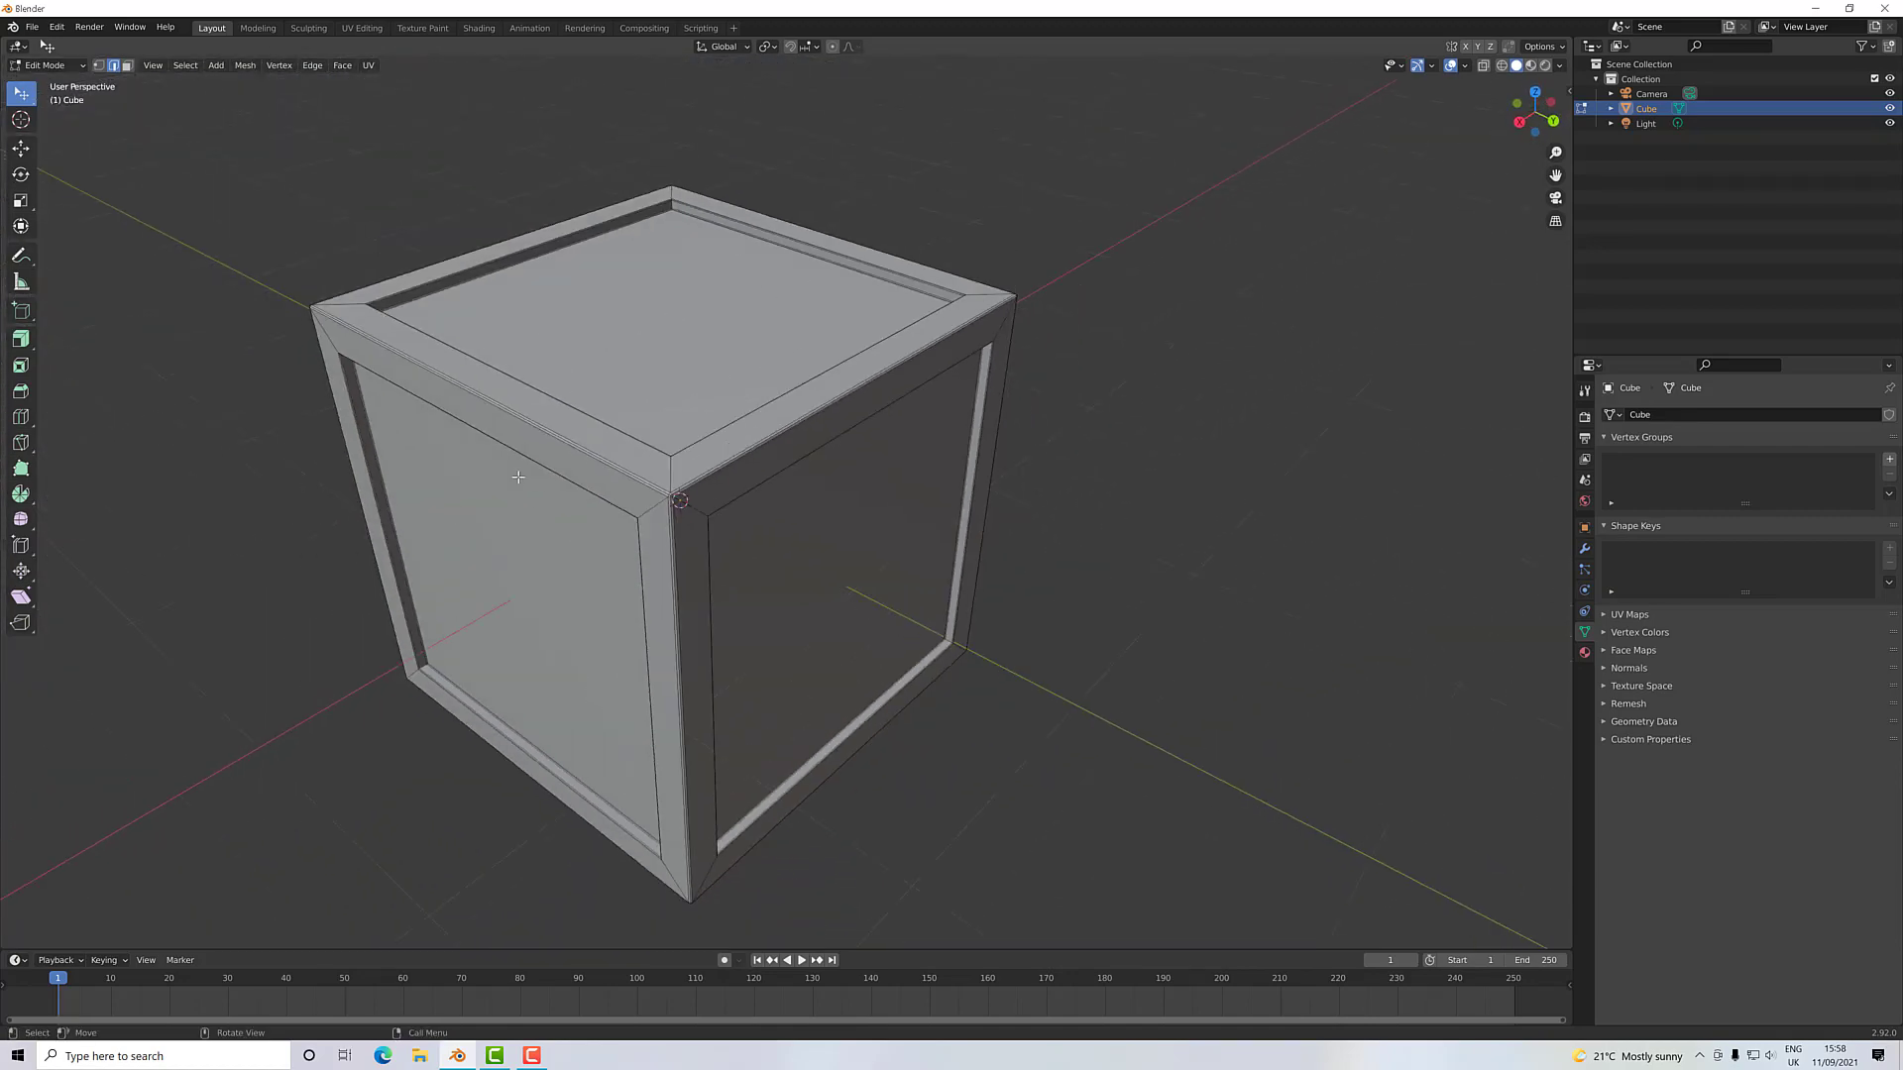
{"action": "middle_click_drag", "start_coordinate": [523, 474], "coordinate": [761, 476]}
{"action": "scroll", "coordinate": [764, 455], "scroll_direction": "up", "scroll_amount": 2}
{"action": "scroll", "coordinate": [765, 473], "scroll_direction": "down", "scroll_amount": 4}
{"action": "middle_click_drag", "start_coordinate": [747, 500], "coordinate": [747, 501]}
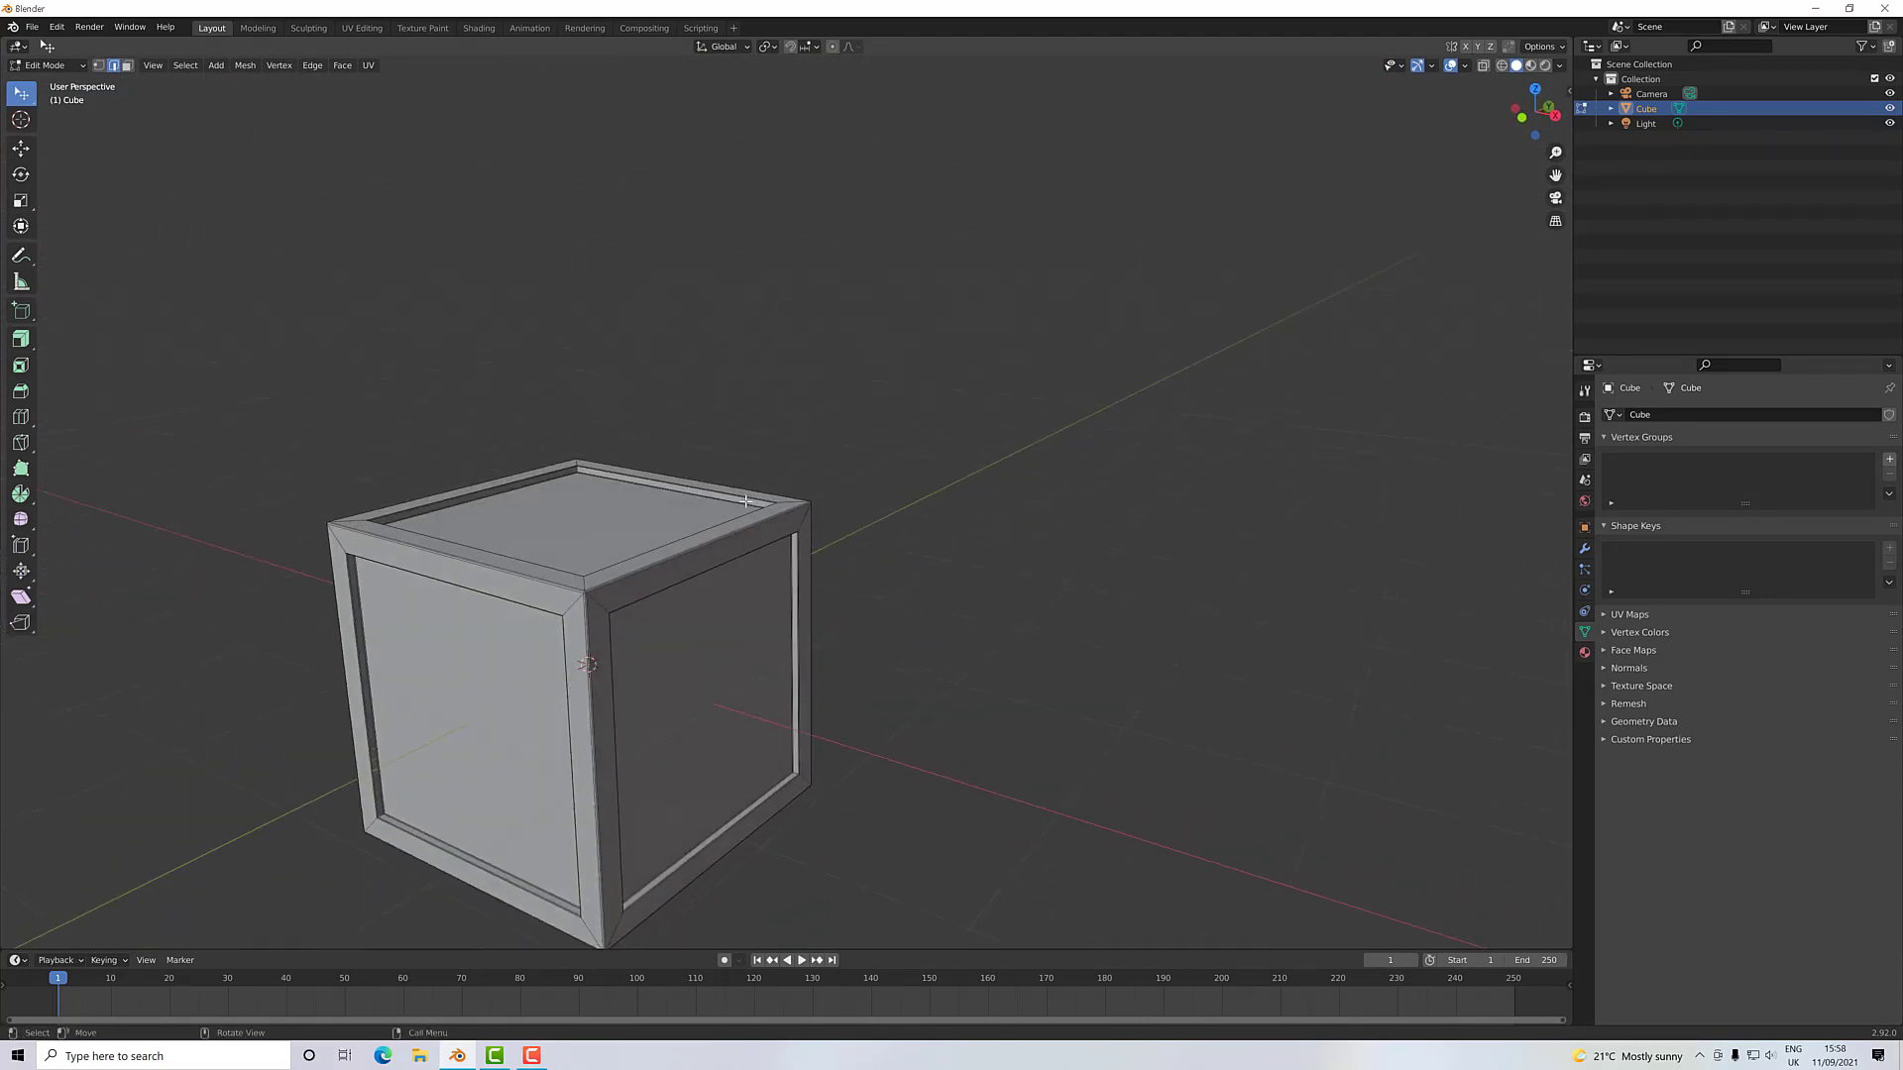